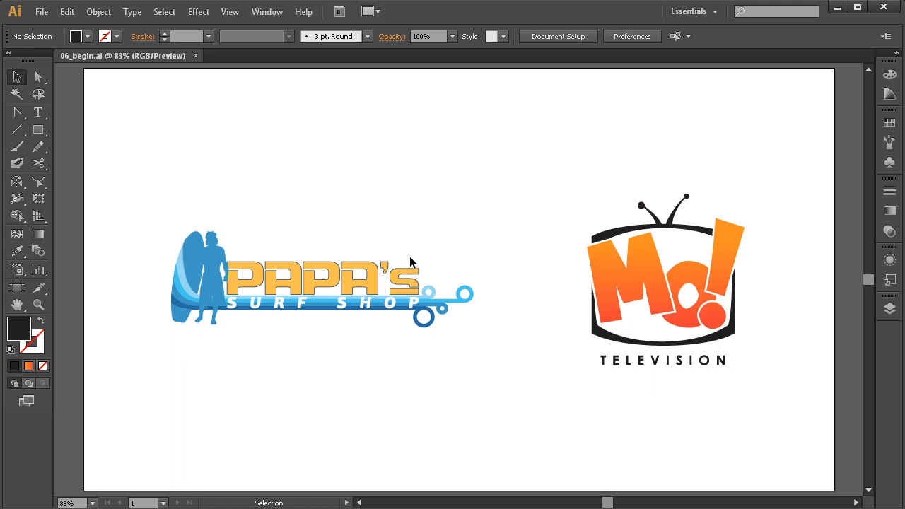
# Select the surfer silhouette in the Papa's Surf Shop logo and examine its fill and stroke up close.
pyautogui.press('space')
pyautogui.moveTo(347, 355); pyautogui.dragTo(343, 350)
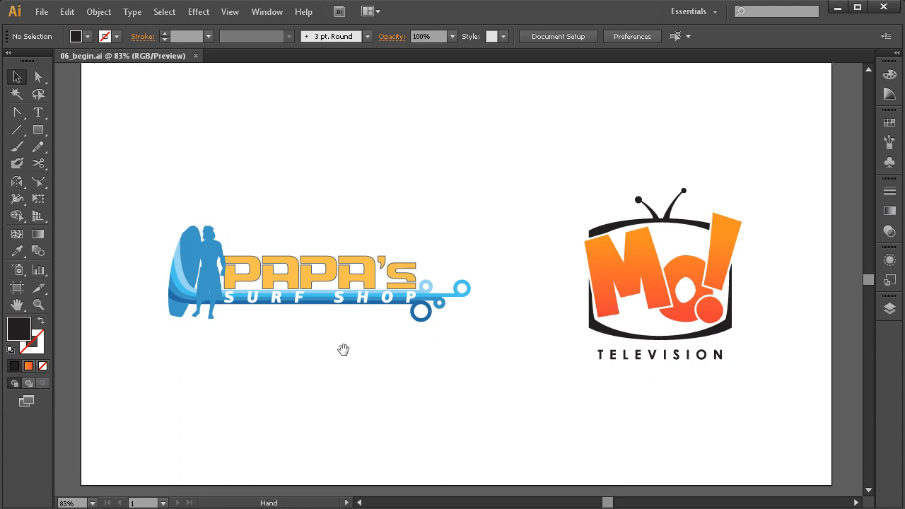
pyautogui.hotkey('ctrl', 'space')
pyautogui.moveTo(525, 162); pyautogui.dragTo(164, 376)
pyautogui.moveTo(368, 389); pyautogui.dragTo(364, 381)
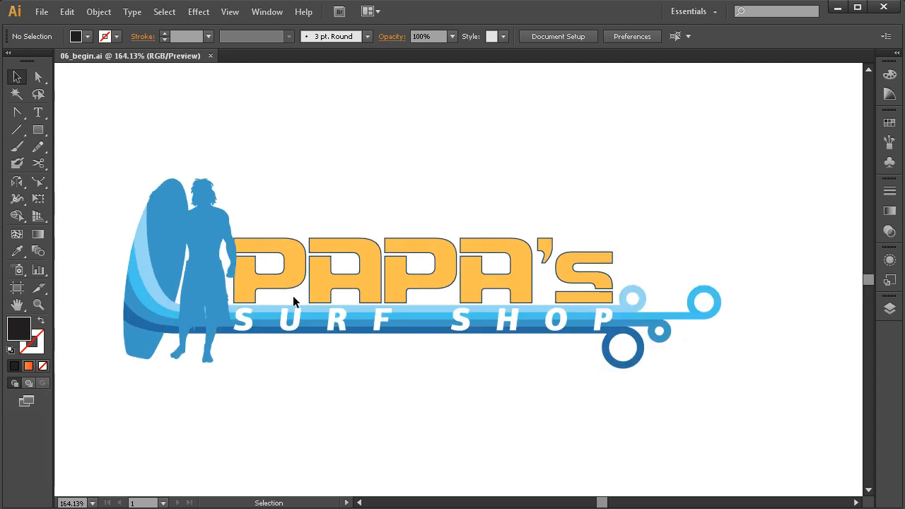
pyautogui.press('space')
pyautogui.moveTo(446, 379); pyautogui.dragTo(476, 372)
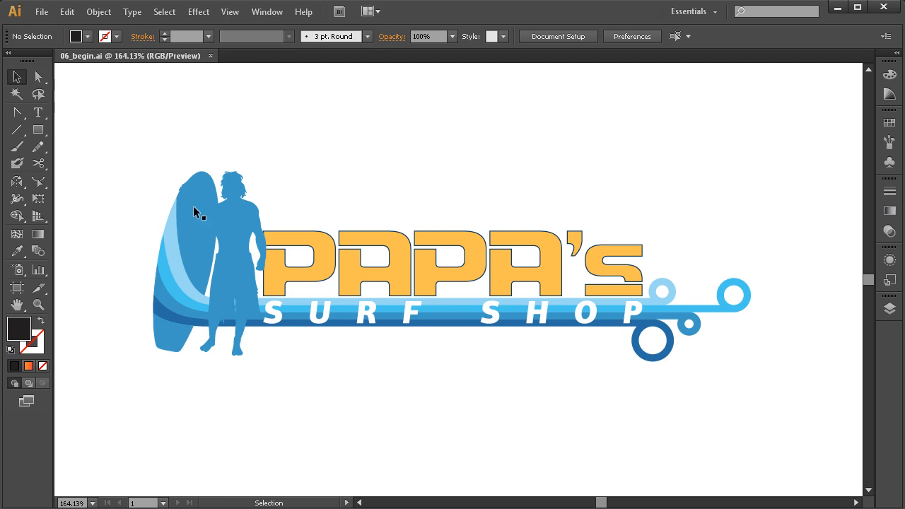
pyautogui.click(232, 216)
pyautogui.hotkey('ctrl', 'space')
pyautogui.moveTo(436, 144); pyautogui.dragTo(139, 400)
pyautogui.moveTo(272, 344); pyautogui.dragTo(230, 349)
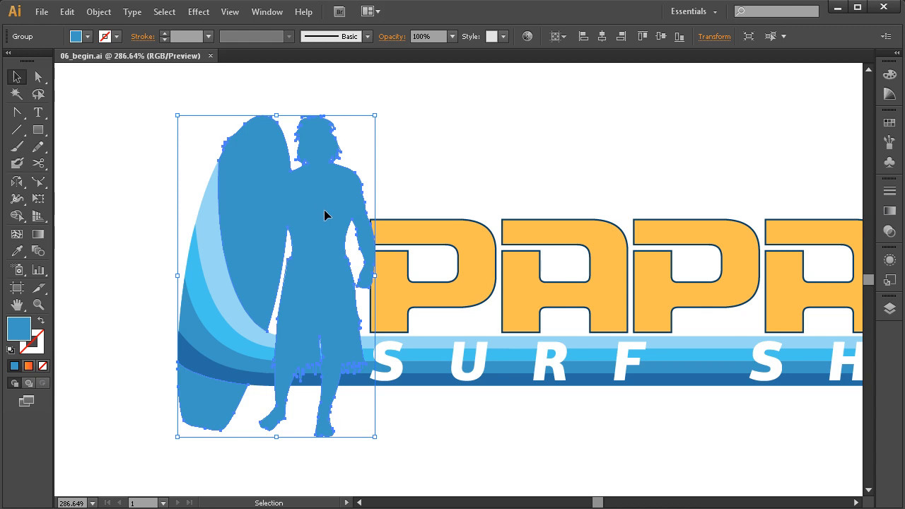
# Select the first letter P of PAPA's and examine its fill and outline up close.
pyautogui.click(459, 270)
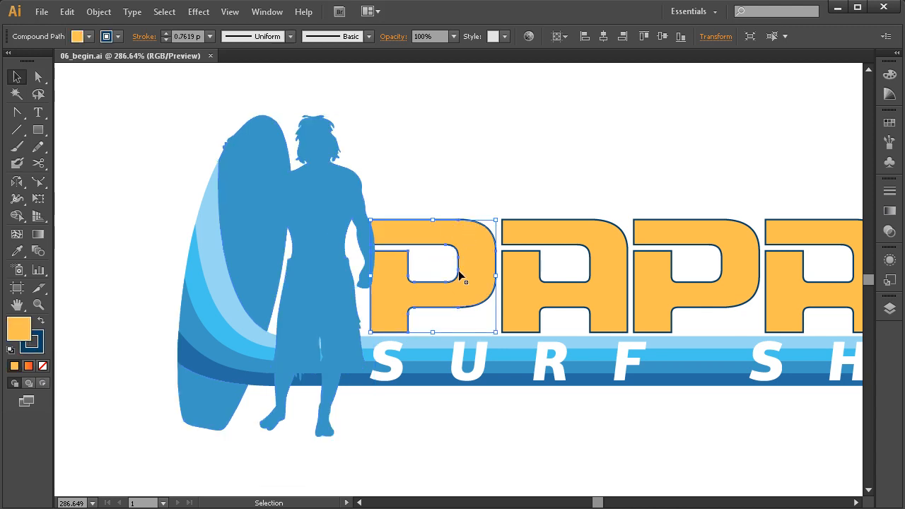
pyautogui.moveTo(366, 340); pyautogui.dragTo(357, 344)
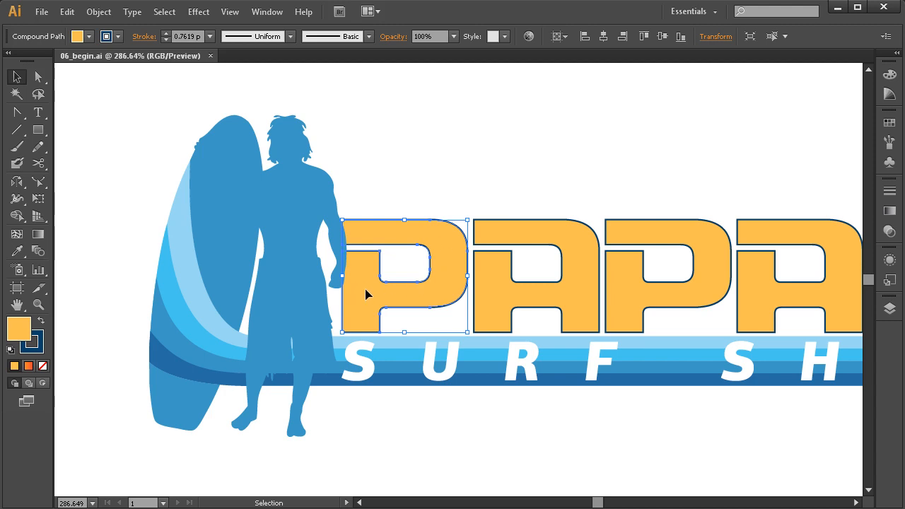
pyautogui.hotkey('ctrl', 'space')
pyautogui.moveTo(545, 121); pyautogui.dragTo(280, 369)
pyautogui.click(399, 214)
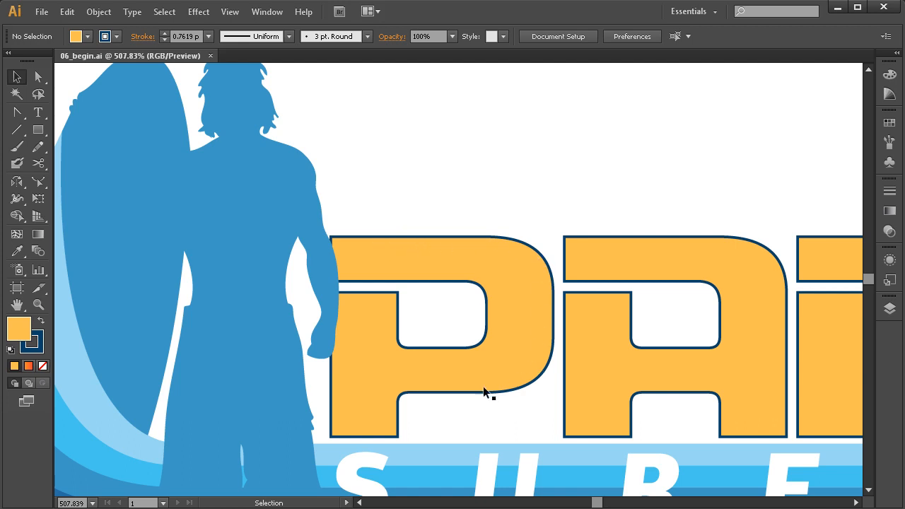
pyautogui.moveTo(419, 353); pyautogui.dragTo(420, 356)
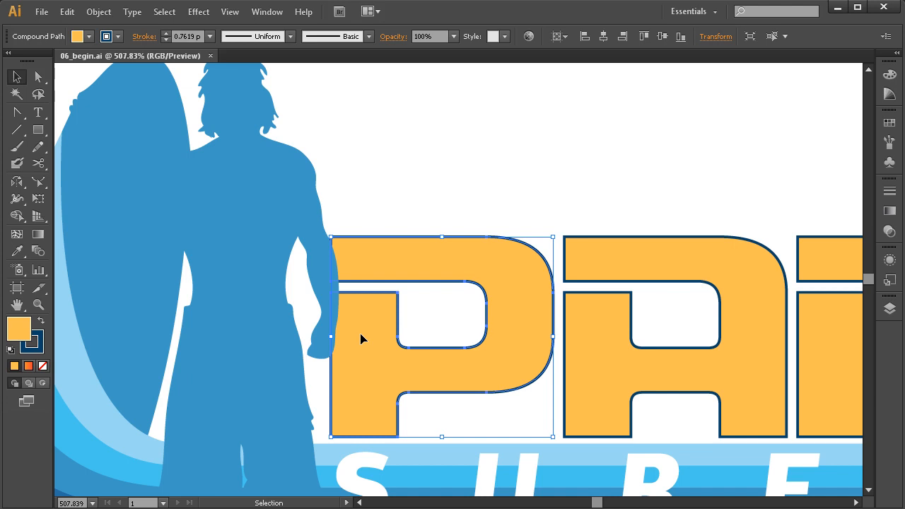
pyautogui.click(476, 193)
pyautogui.moveTo(303, 323); pyautogui.dragTo(346, 326)
pyautogui.moveTo(520, 193); pyautogui.dragTo(481, 276)
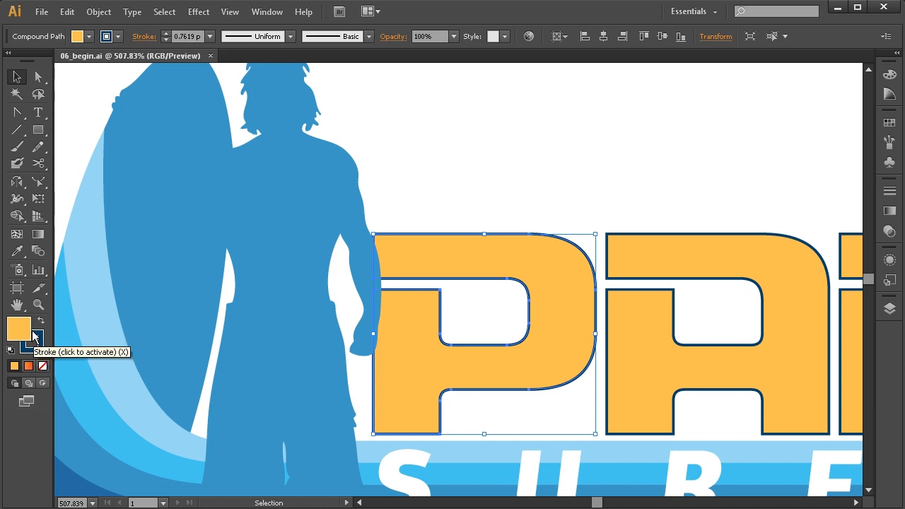
# Swap the fill and stroke colours of the first P, and swap them back again.
pyautogui.click(33, 340)
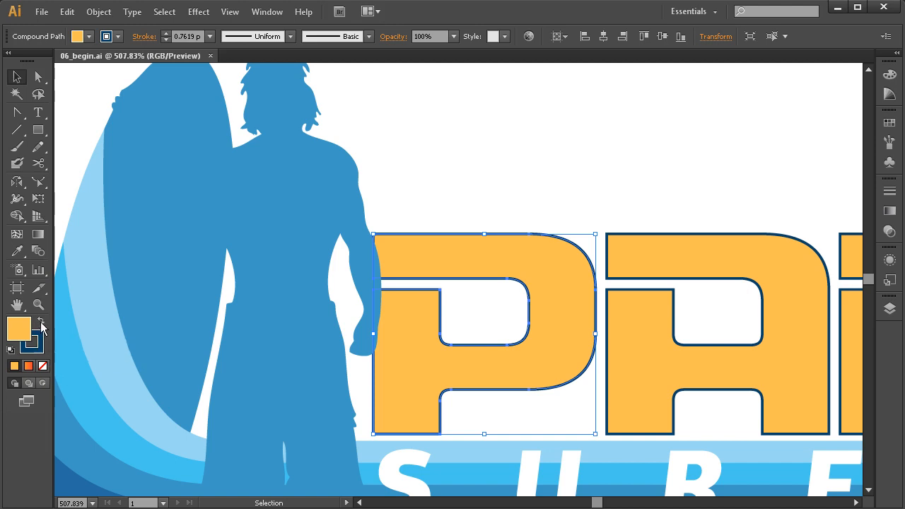
pyautogui.click(41, 324)
pyautogui.click(509, 220)
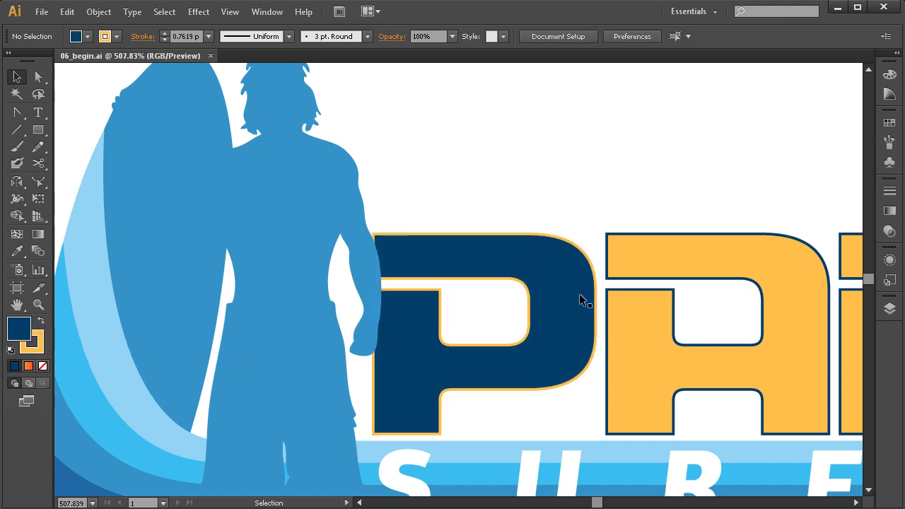
pyautogui.click(489, 243)
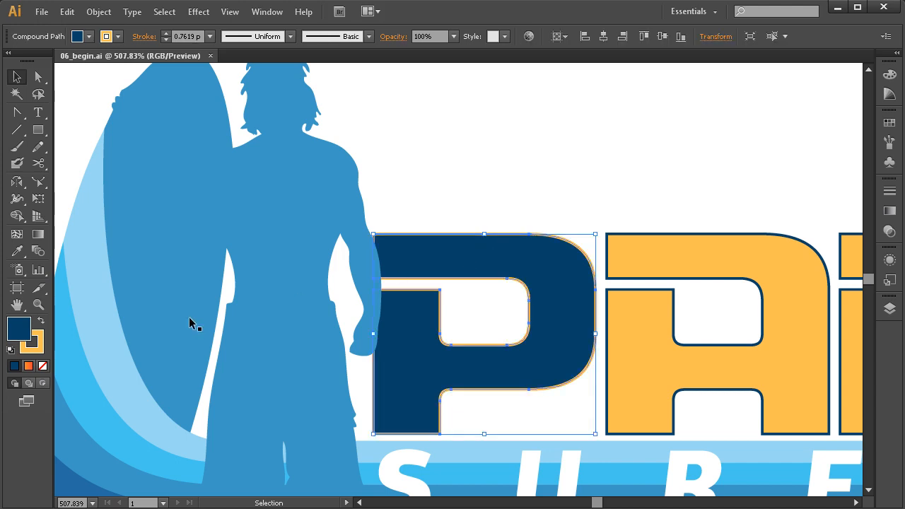
pyautogui.click(41, 322)
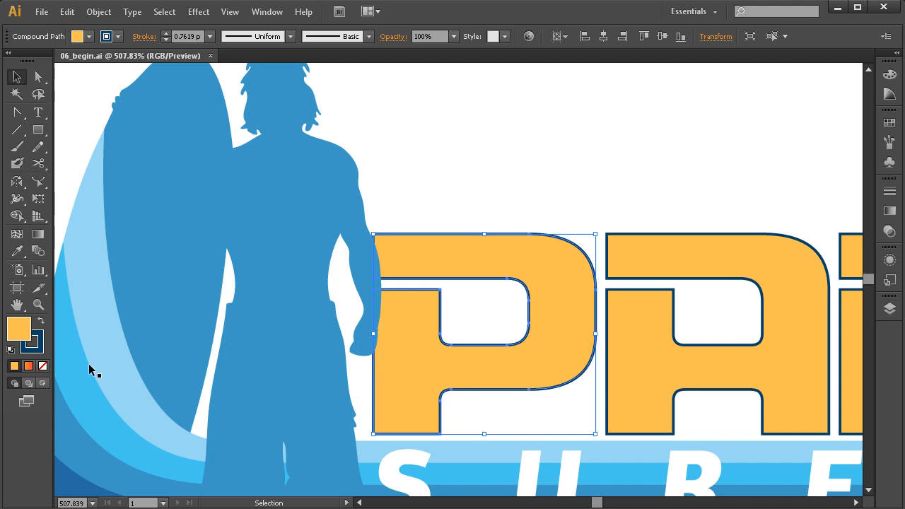
# Try the default white fill and black stroke on the first P, undoing it each time.
pyautogui.click(10, 351)
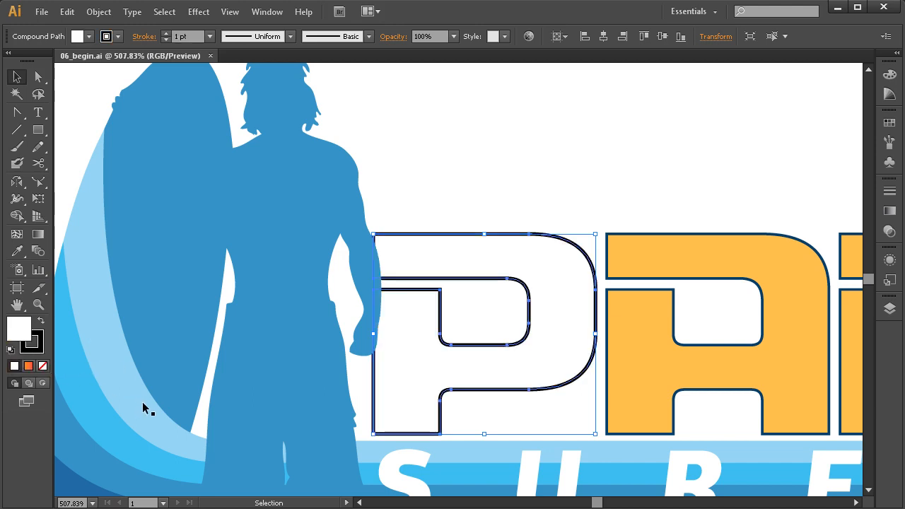
pyautogui.hotkey('ctrl', 'z')
pyautogui.press('v')
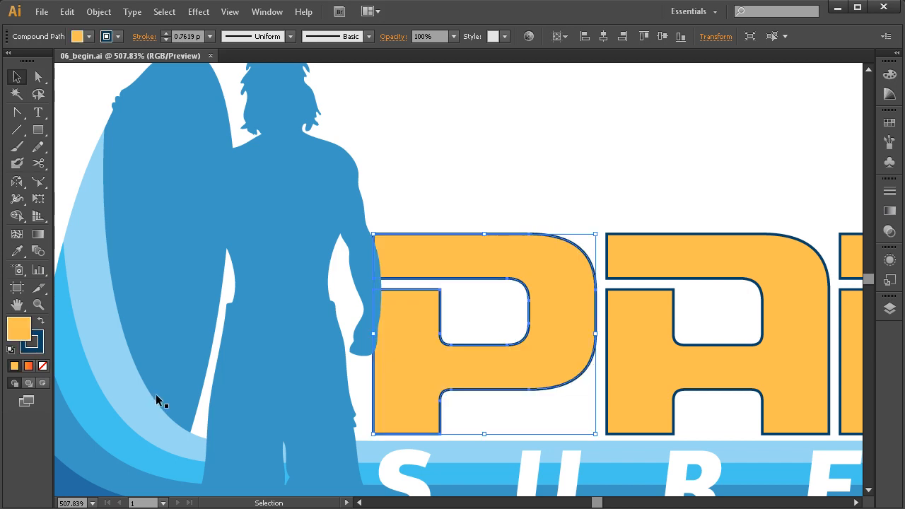
pyautogui.press('d')
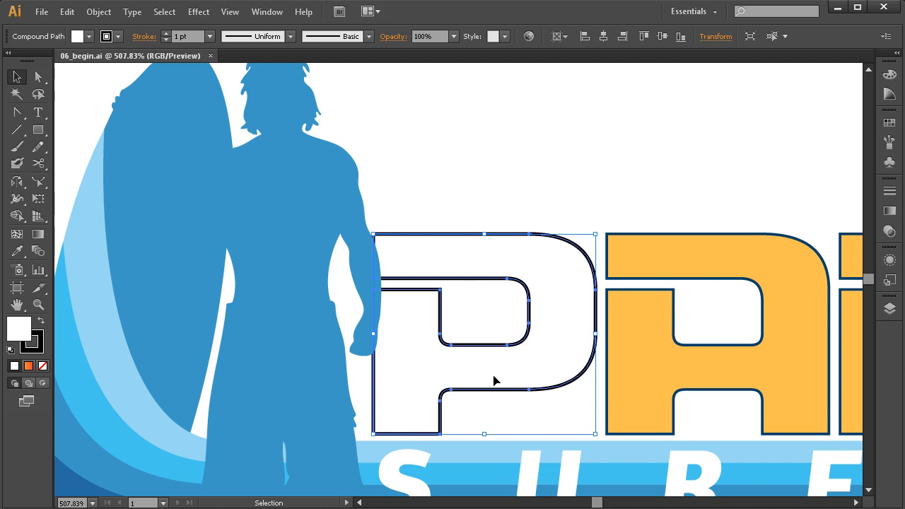
pyautogui.hotkey('ctrl', 'z')
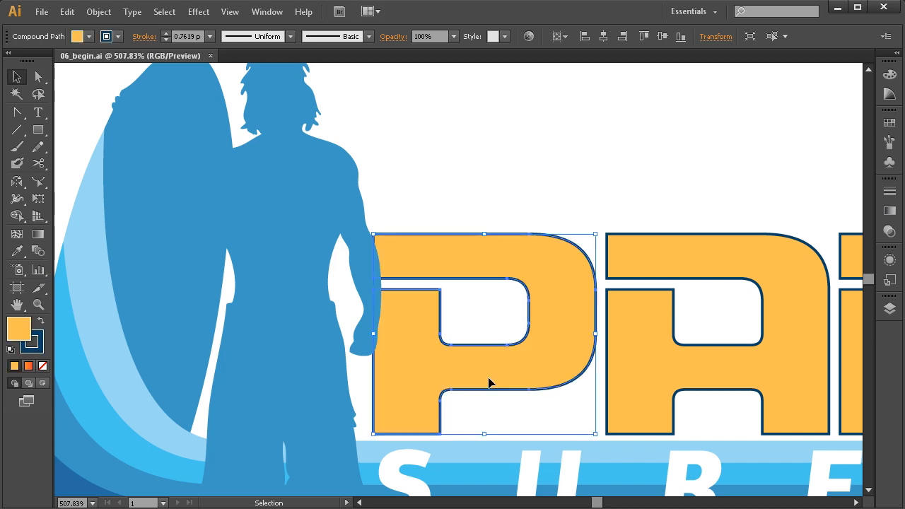
# Reselect the first P and look through its fill swatches, stroke swatches and stroke RGB colour mixer.
pyautogui.click(526, 205)
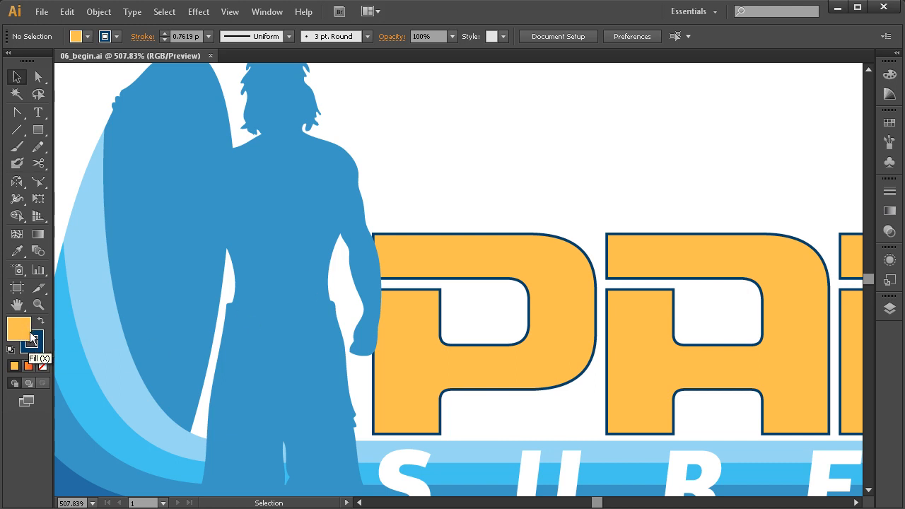
pyautogui.click(452, 260)
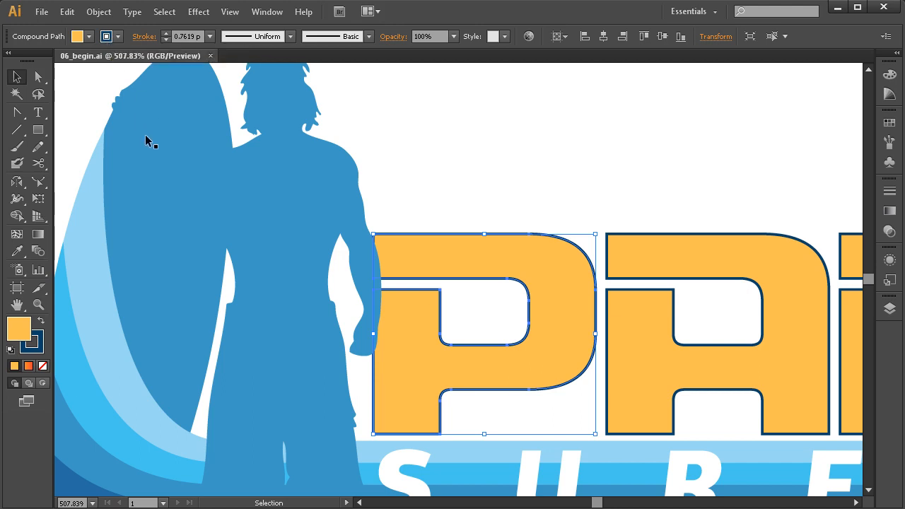
pyautogui.click(89, 36)
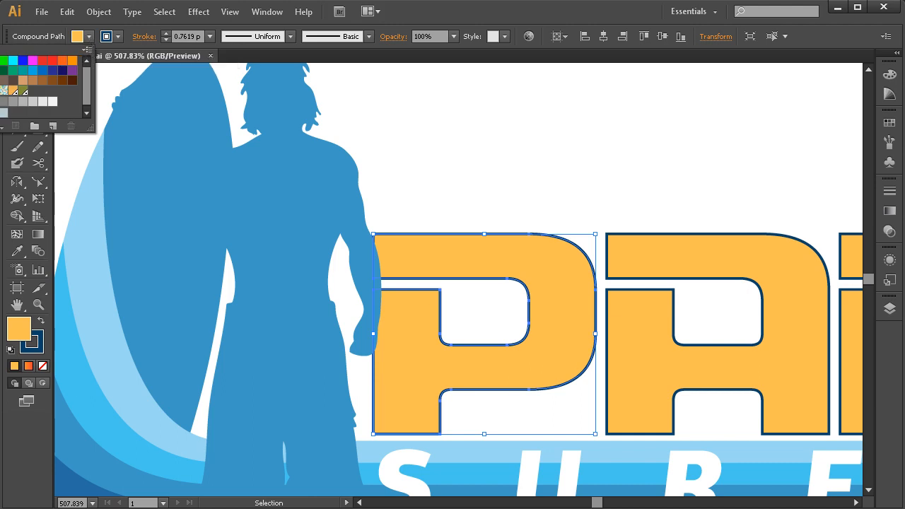
pyautogui.click(118, 37)
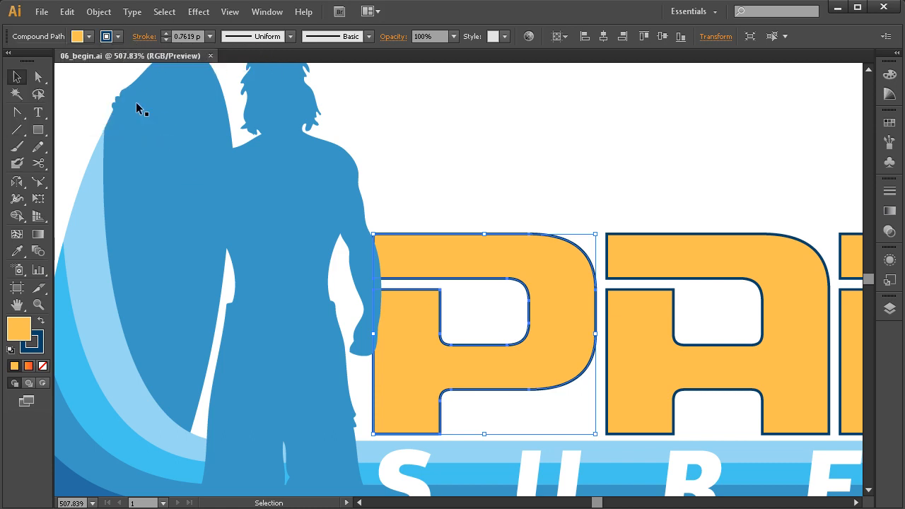
pyautogui.keyDown('shift'); pyautogui.click(118, 41); pyautogui.keyUp('shift')
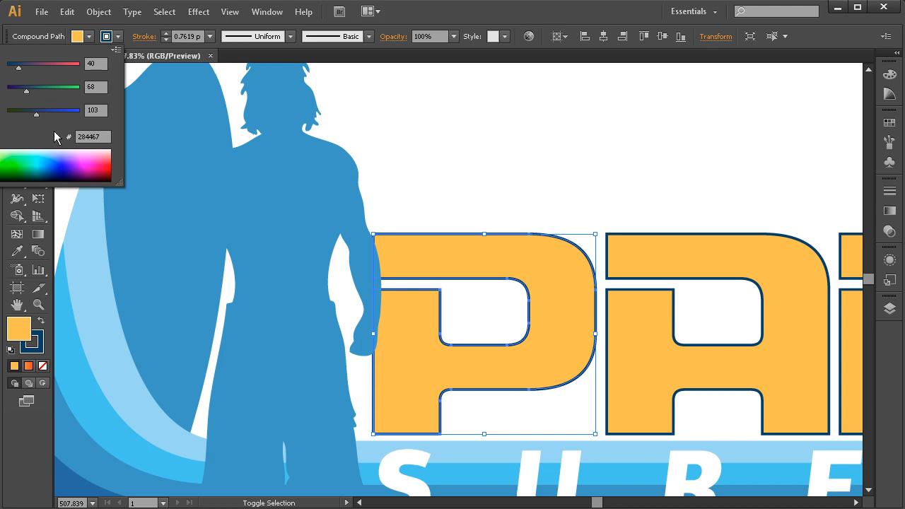
pyautogui.click(118, 36)
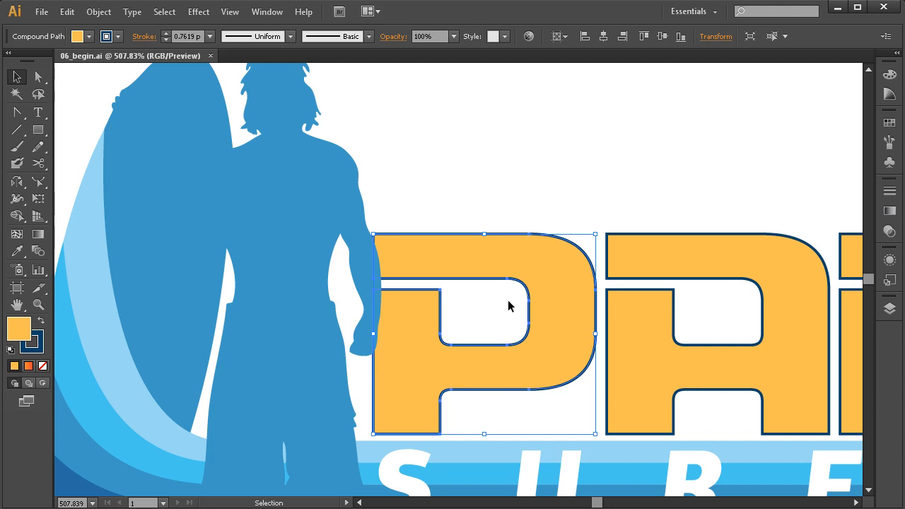
# Open the Appearance panel as a floating panel over the artwork and collapse its Fill entry.
pyautogui.click(887, 262)
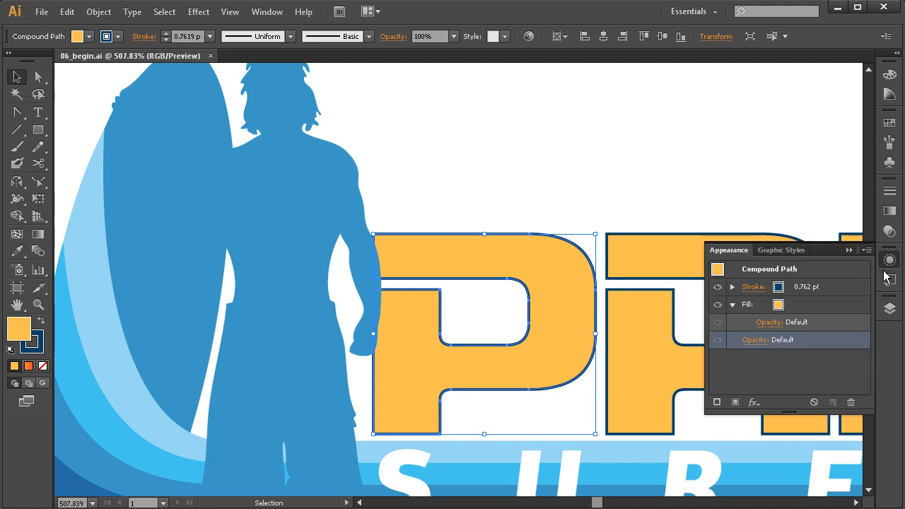
pyautogui.moveTo(728, 251); pyautogui.dragTo(692, 77)
pyautogui.click(888, 262)
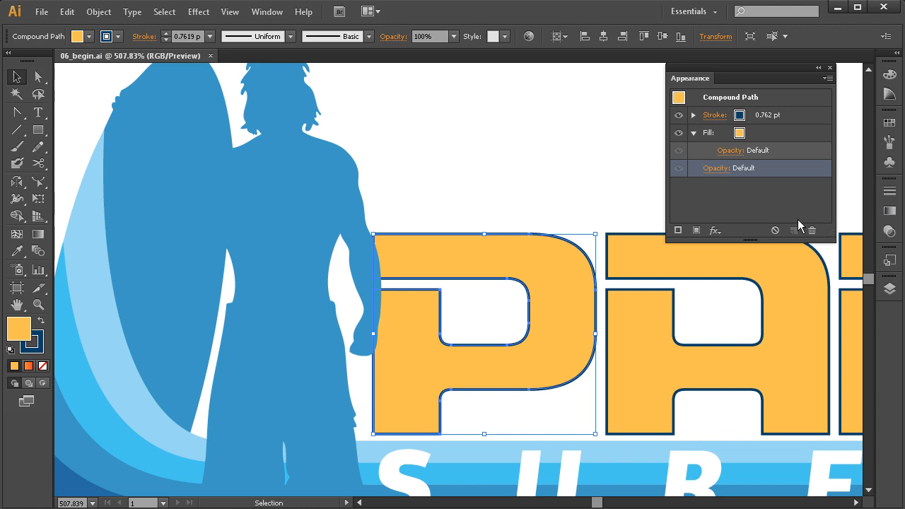
pyautogui.moveTo(724, 79)
pyautogui.mouseDown()
pyautogui.moveTo(735, 71)
pyautogui.moveTo(722, 82)
pyautogui.mouseUp()
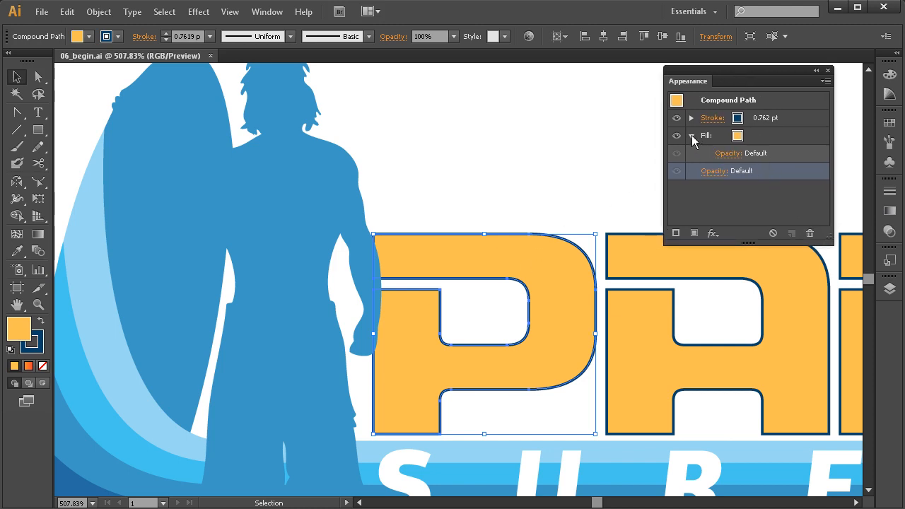
pyautogui.click(691, 137)
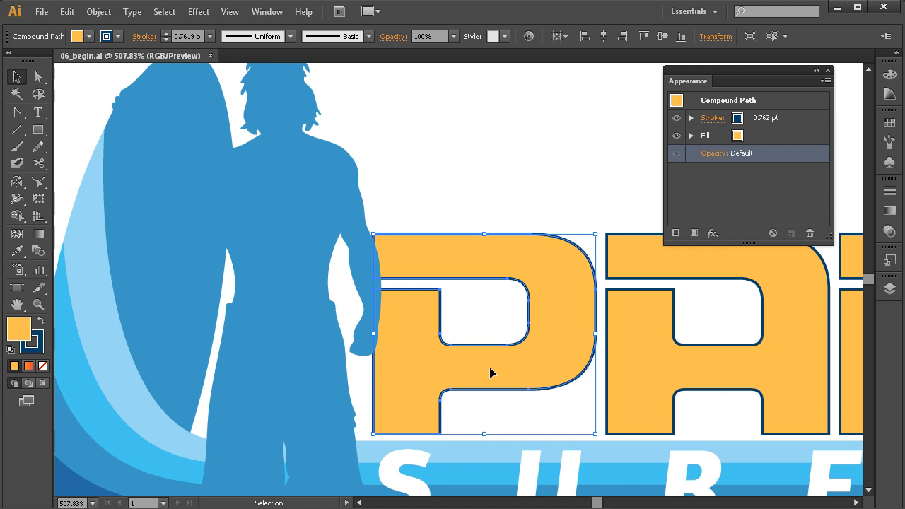
# Examine the first P's stroke options in its appearance attributes and in the separate Stroke panel.
pyautogui.click(709, 120)
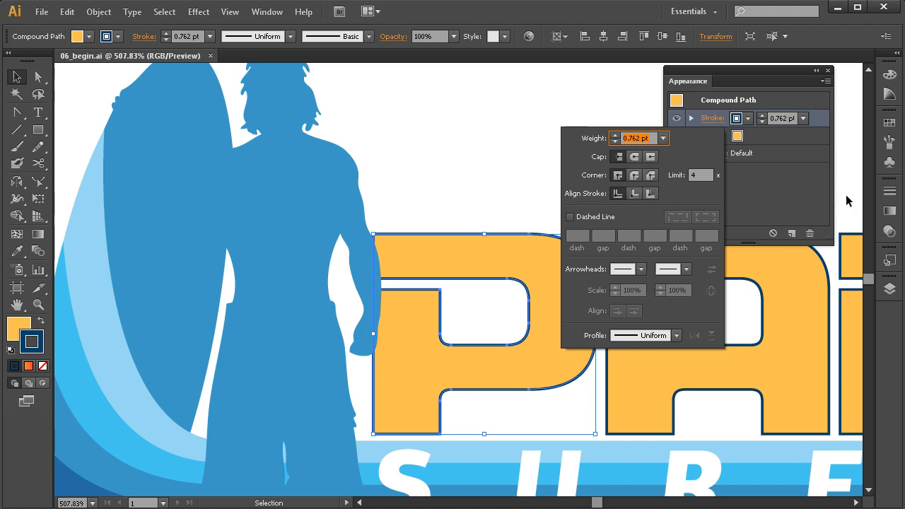
pyautogui.click(884, 193)
pyautogui.click(885, 193)
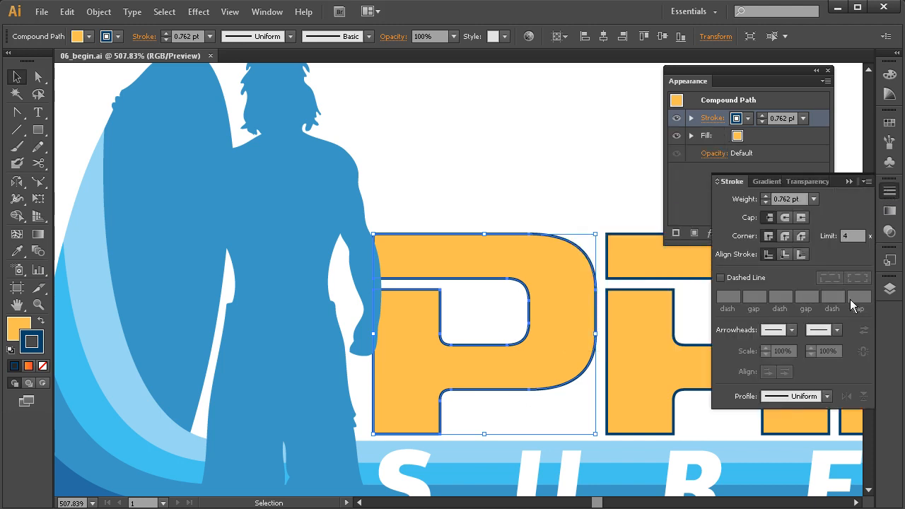
pyautogui.click(889, 192)
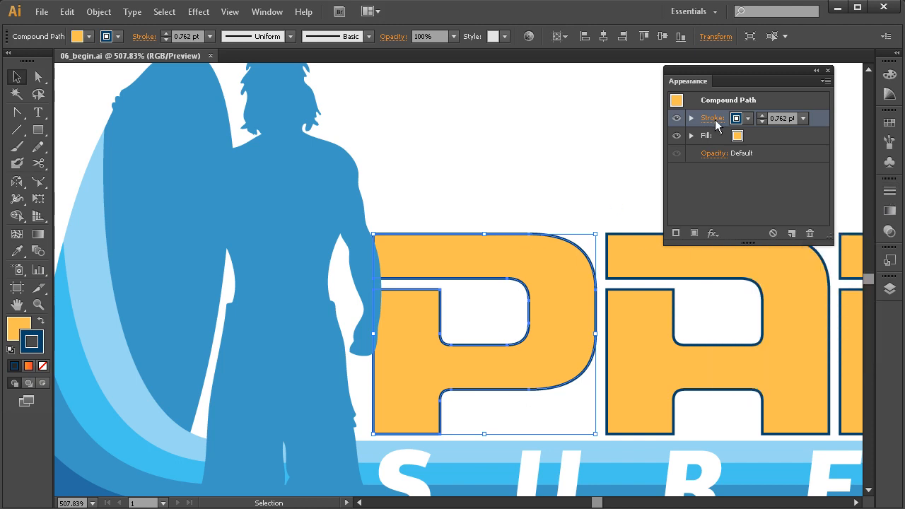
# Increase the stroke weight of the first P to 5 pt through its appearance attributes.
pyautogui.click(713, 118)
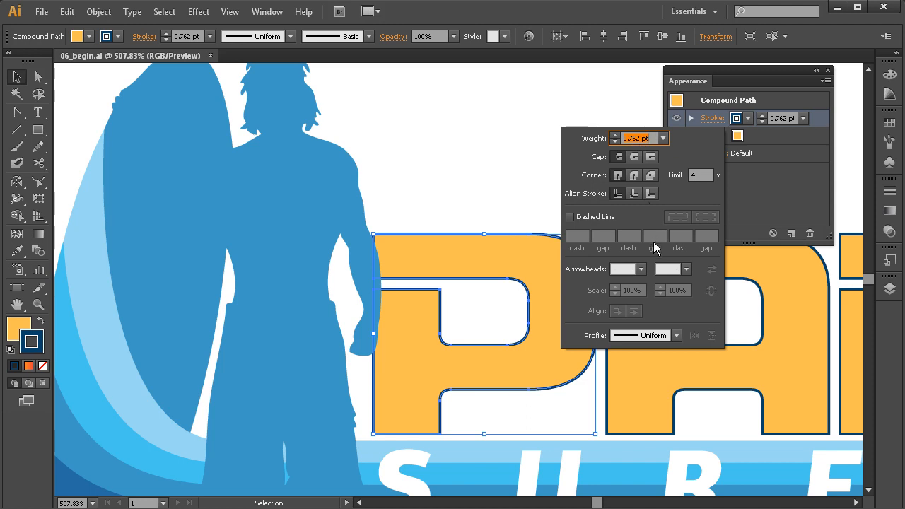
pyautogui.click(614, 135)
pyautogui.click(614, 135)
pyautogui.click(614, 135)
pyautogui.click(614, 135)
pyautogui.click(614, 135)
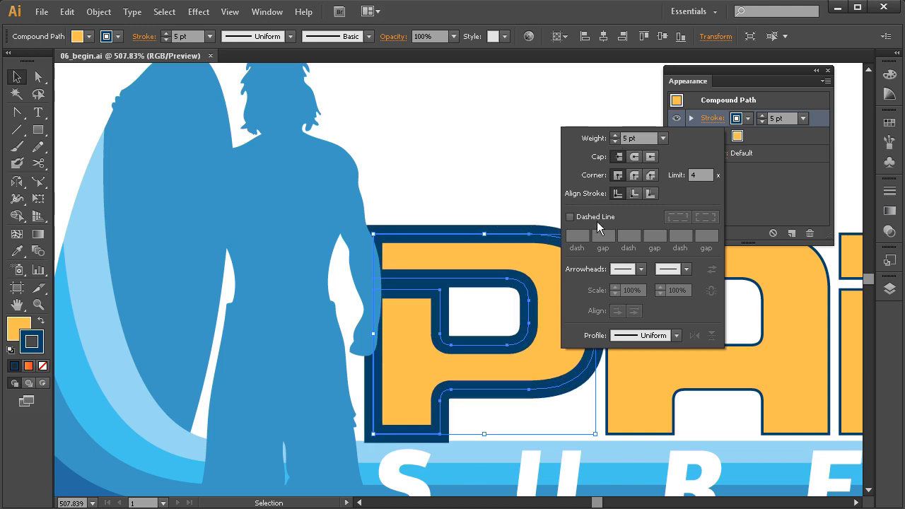
# Reduce the stroke weight of the first P to 0 pt and look through the preset weights.
pyautogui.click(614, 142)
pyautogui.click(614, 142)
pyautogui.click(615, 141)
pyautogui.click(614, 141)
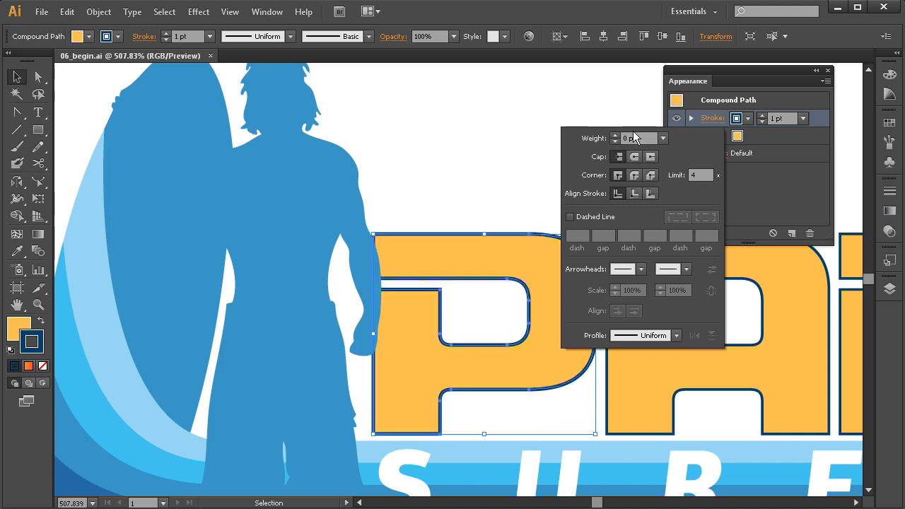
pyautogui.click(661, 138)
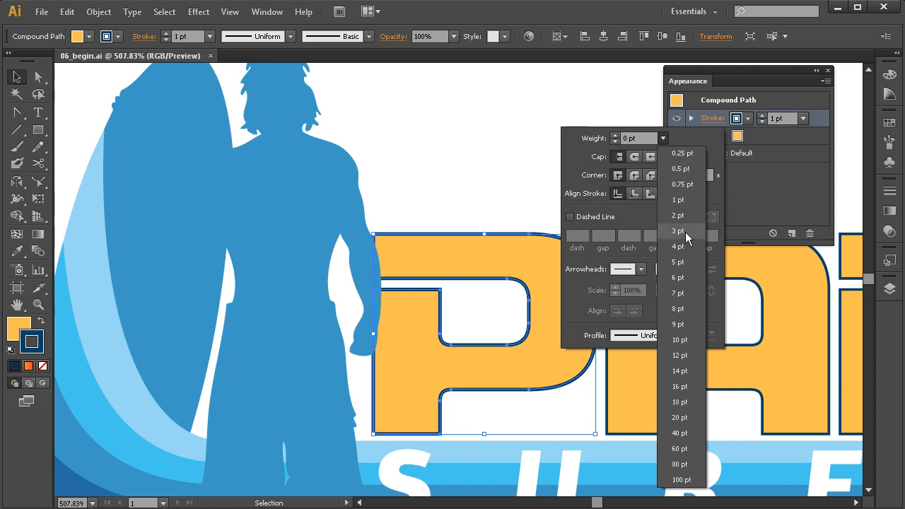
pyautogui.click(579, 178)
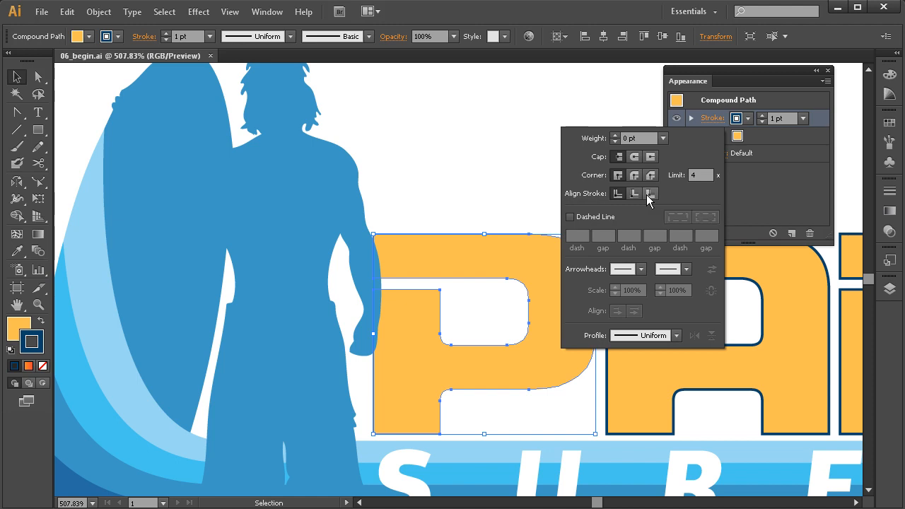
# Close the stroke options and set the first P's stroke to None.
pyautogui.press('a')
pyautogui.press('v')
pyautogui.press('Escape')
pyautogui.press('/')
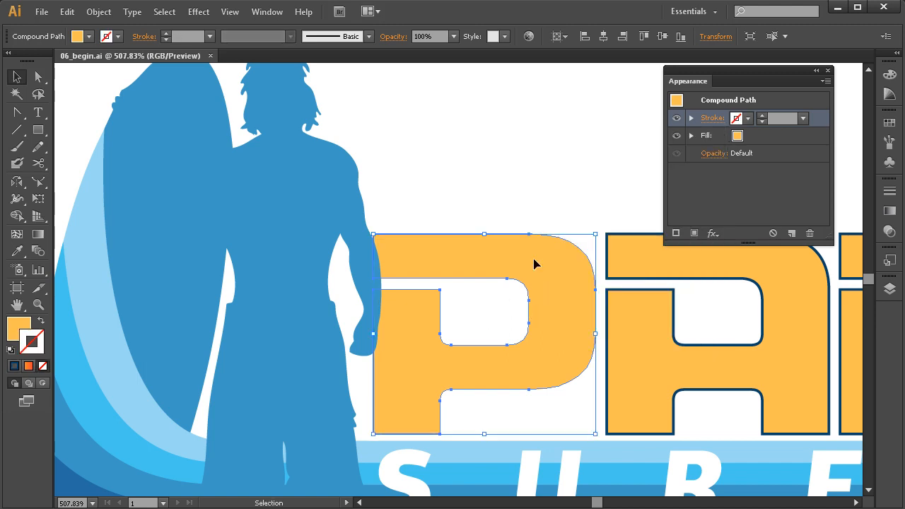
# Undo the stroke removal and the recent stroke weight changes on the first P, keeping the letter selected.
pyautogui.moveTo(534, 264); pyautogui.dragTo(474, 247)
pyautogui.press('a')
pyautogui.hotkey('ctrl', 'z')
pyautogui.hotkey('ctrl', 'z')
pyautogui.hotkey('ctrl', 'z')
pyautogui.hotkey('ctrl', 'z')
pyautogui.hotkey('ctrl', 'z')
pyautogui.hotkey('ctrl', 'z')
pyautogui.hotkey('ctrl', 'z')
pyautogui.hotkey('ctrl', 'z')
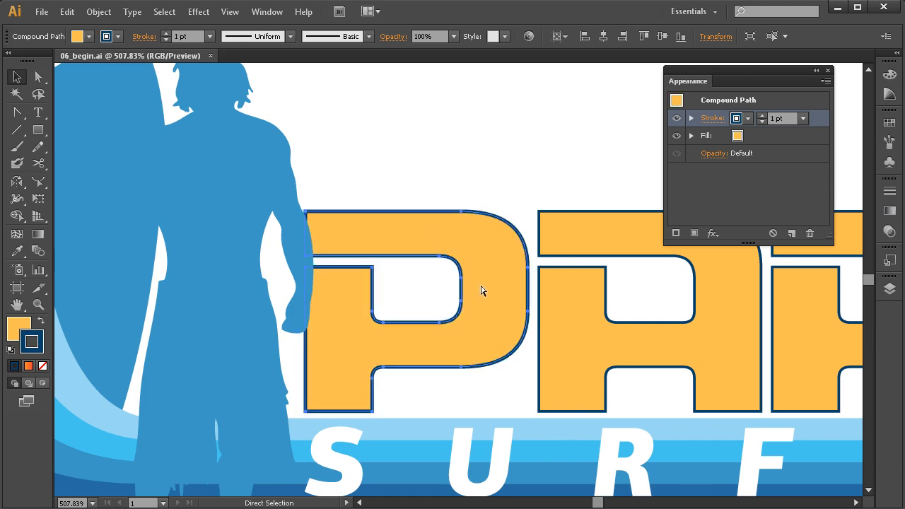
pyautogui.hotkey('ctrl', 'z')
pyautogui.press('v')
pyautogui.moveTo(501, 180); pyautogui.dragTo(483, 215)
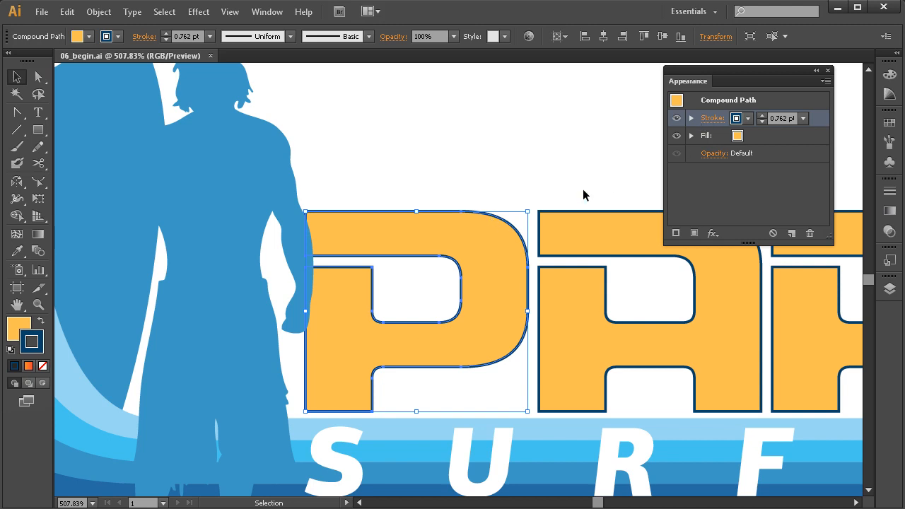
# Examine the first P's stroke options and stroke opacity settings in its appearance attributes, comparing them with the separate Transparency panel.
pyautogui.click(708, 120)
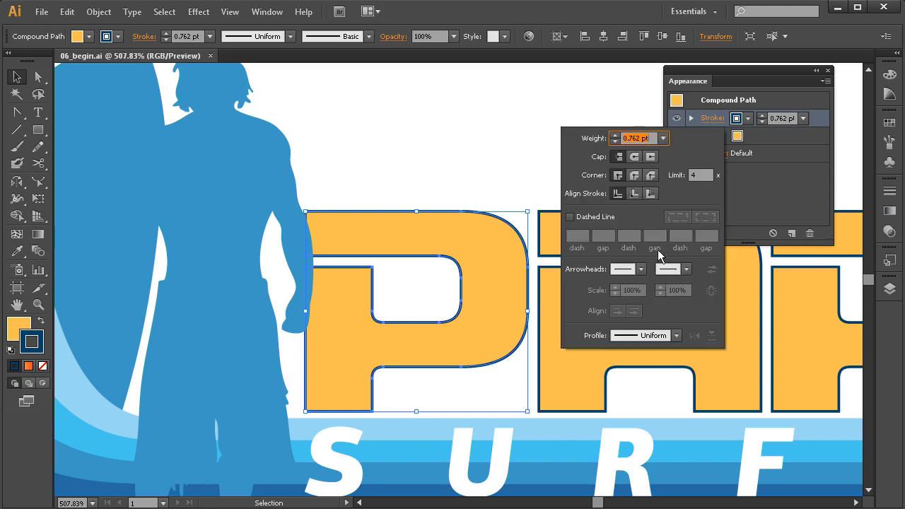
pyautogui.click(760, 171)
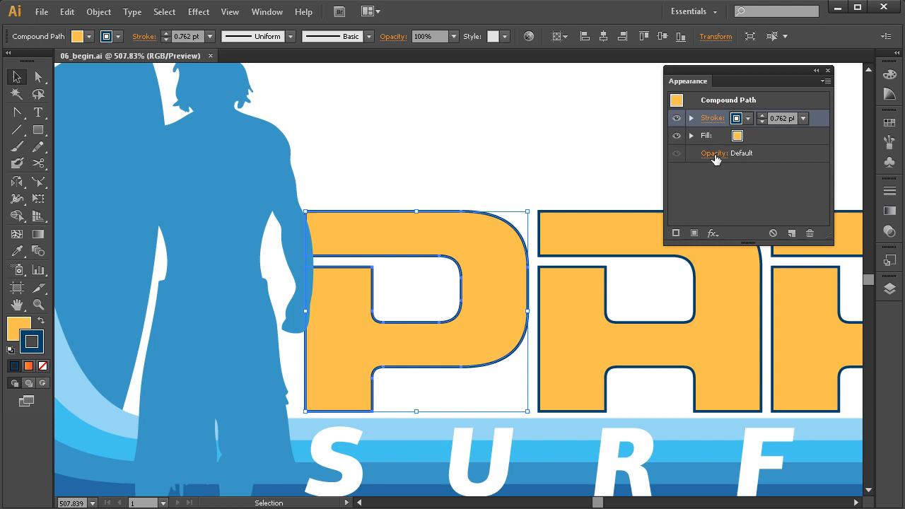
pyautogui.click(690, 119)
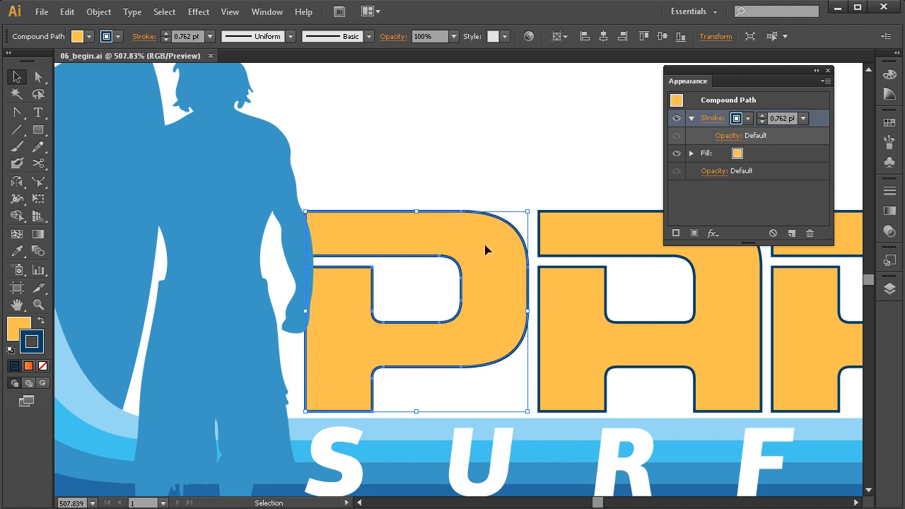
pyautogui.click(724, 137)
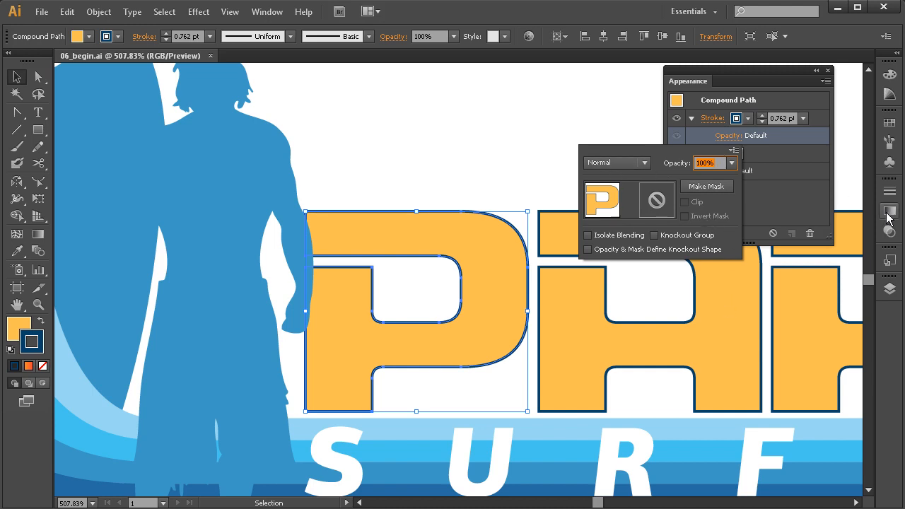
pyautogui.click(889, 235)
pyautogui.click(889, 235)
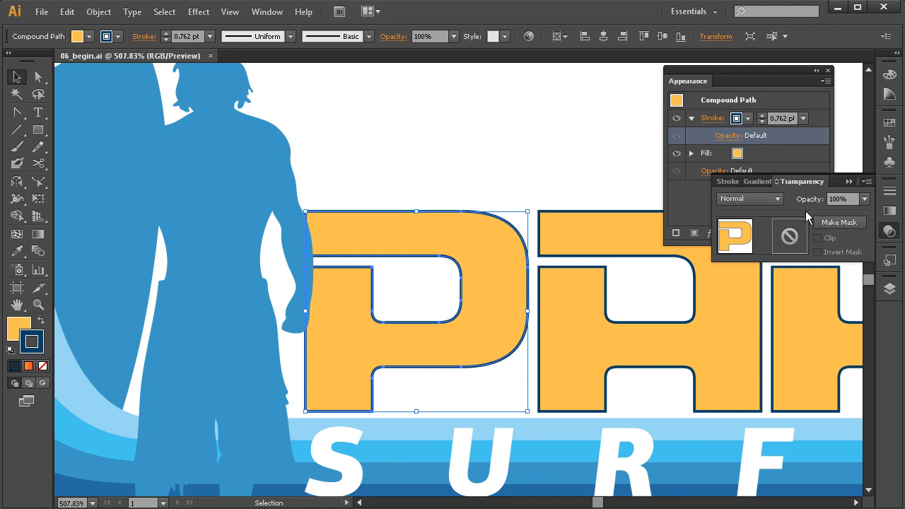
pyautogui.click(889, 232)
pyautogui.click(721, 136)
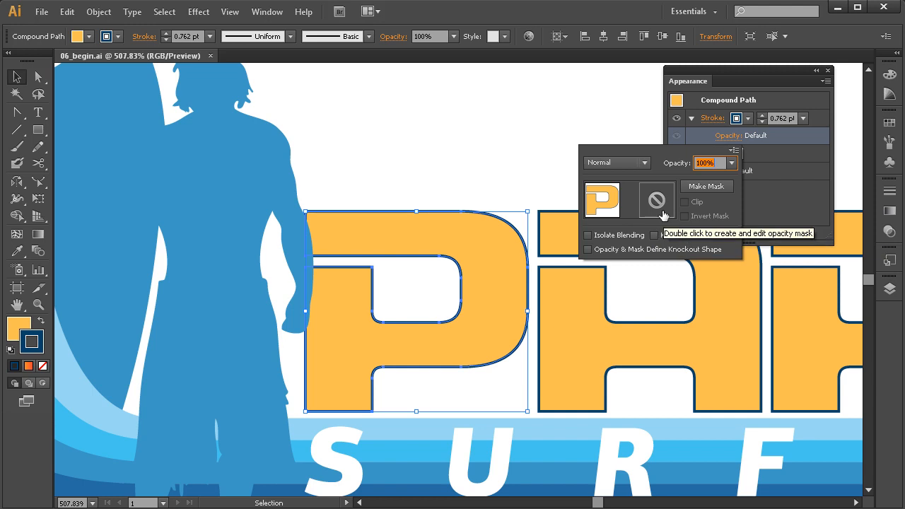
pyautogui.click(693, 119)
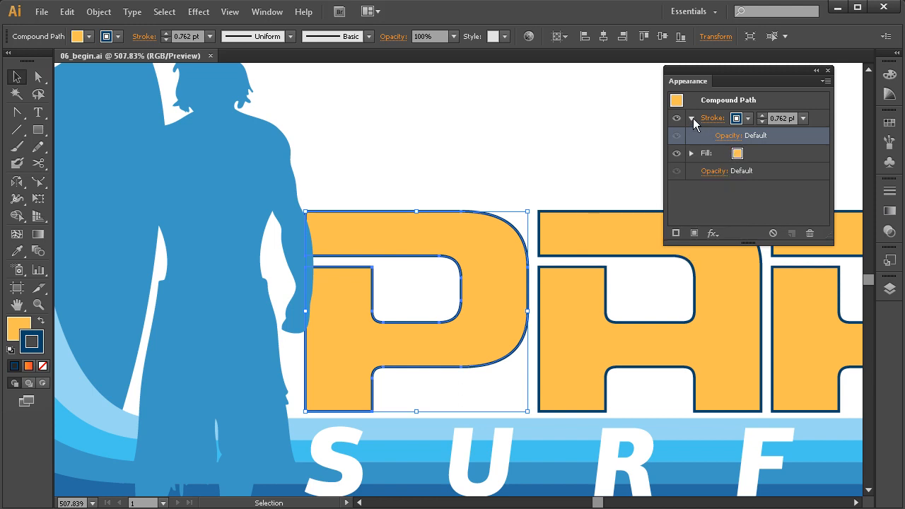
pyautogui.click(691, 119)
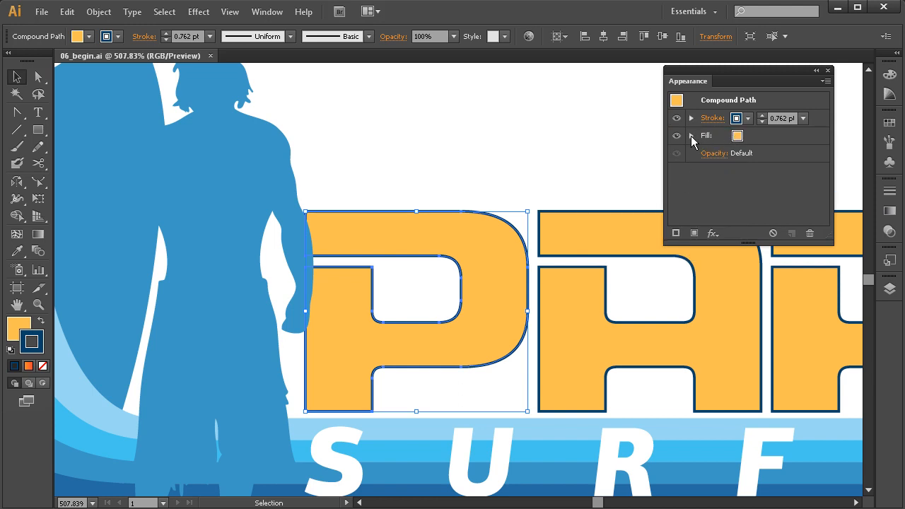
# Examine the first P's fill opacity entry and fill swatches, plus the opacity settings of the whole object.
pyautogui.click(691, 136)
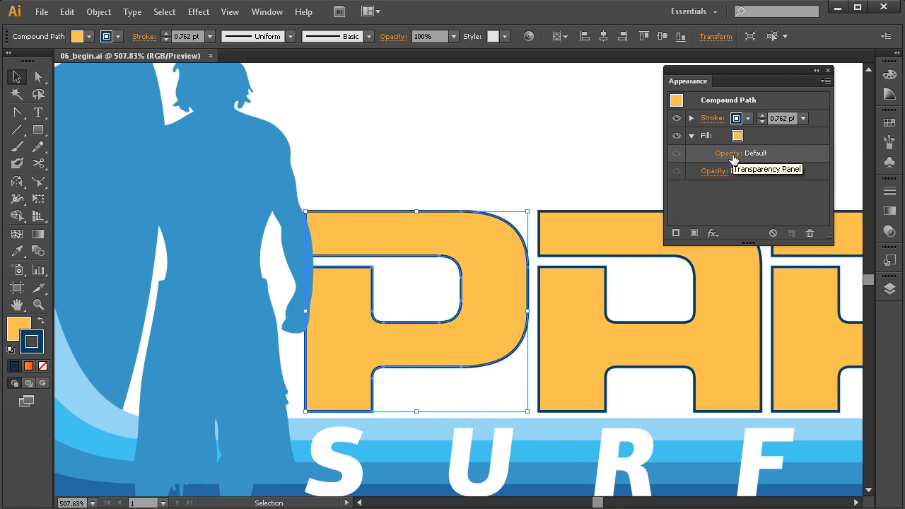
pyautogui.click(742, 140)
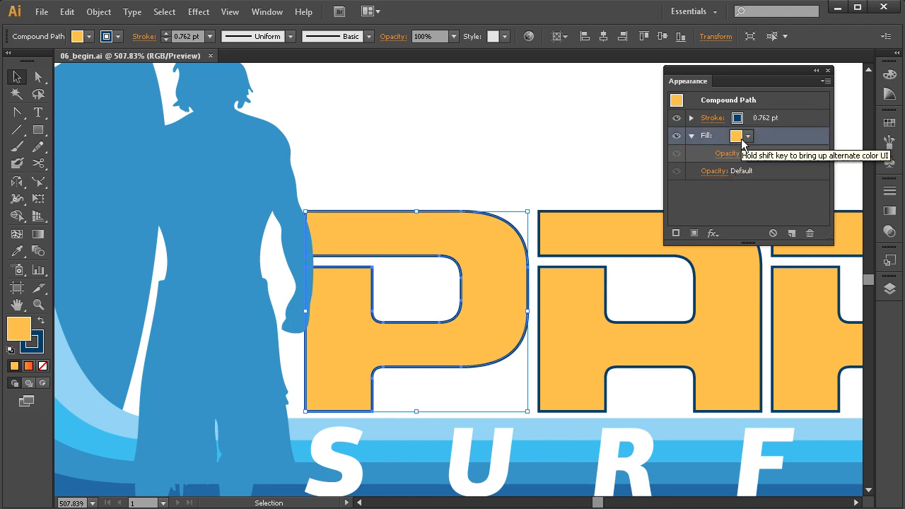
pyautogui.click(747, 136)
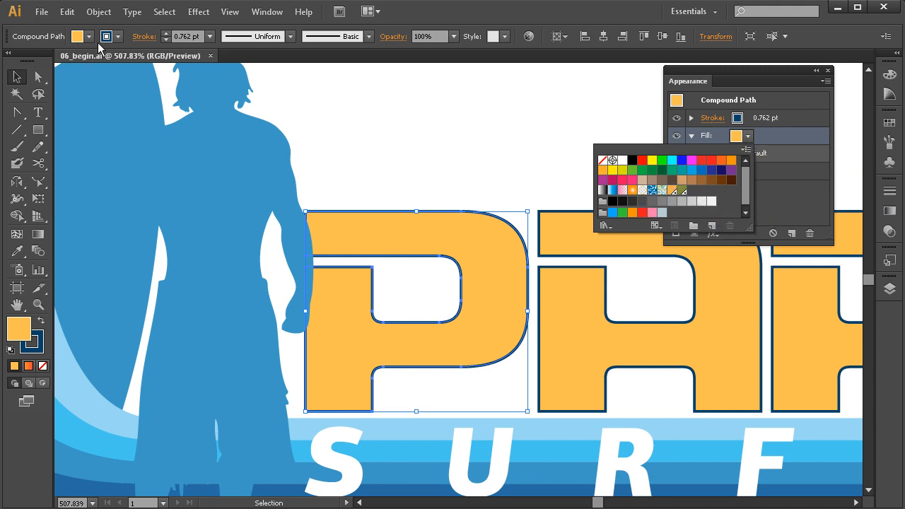
pyautogui.click(732, 134)
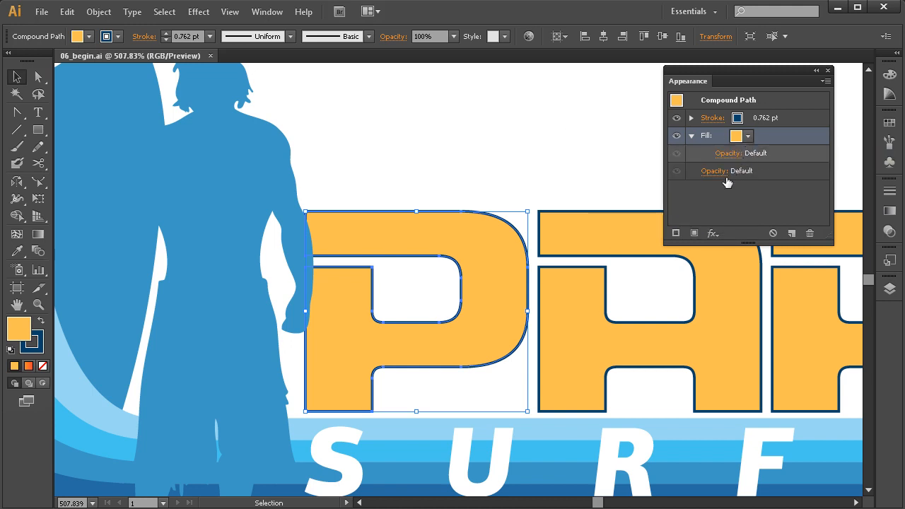
pyautogui.click(691, 136)
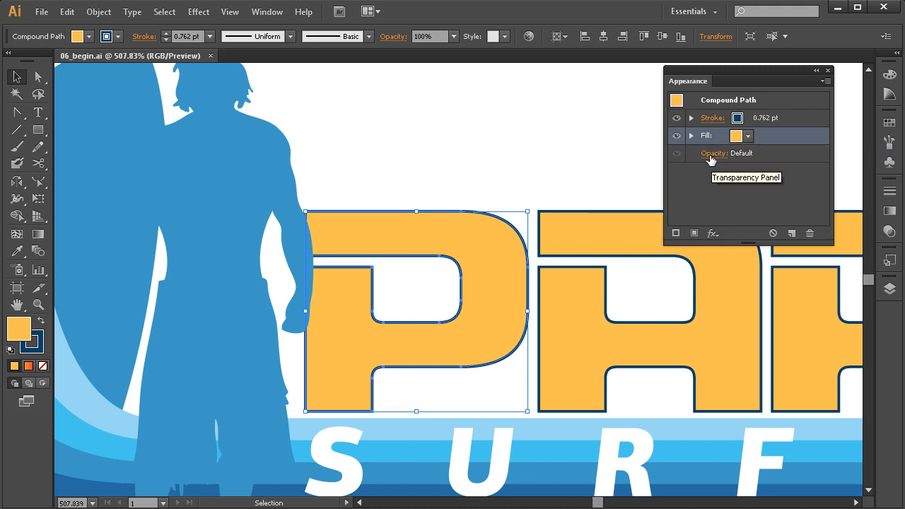
pyautogui.click(713, 154)
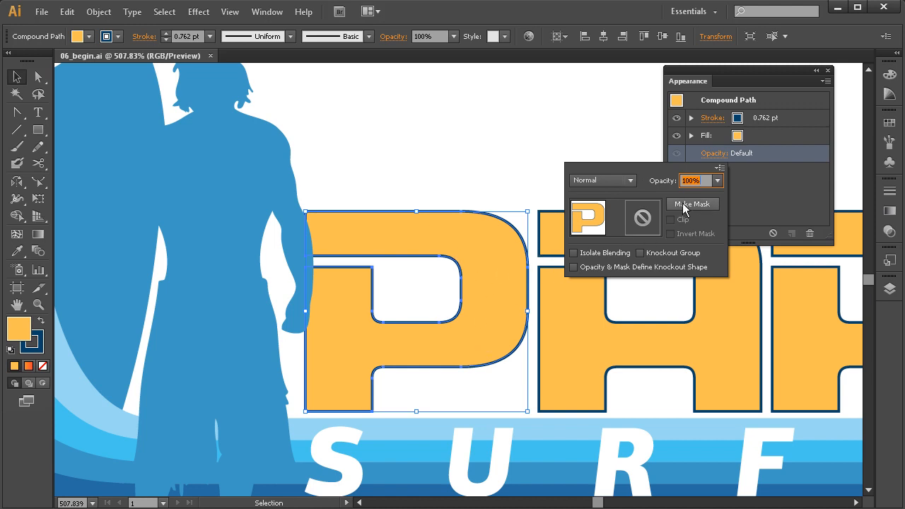
pyautogui.click(744, 167)
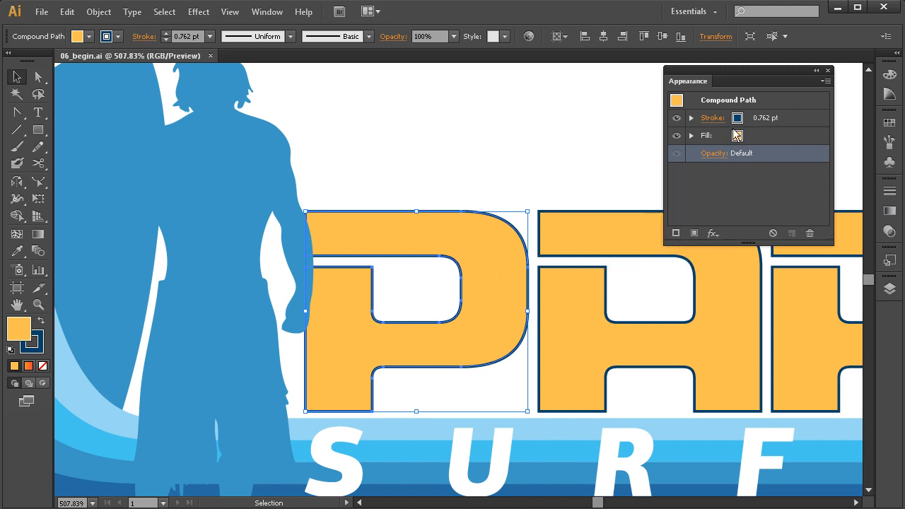
# Hide the first P's stroke through its appearance attributes, check the deselected letter, and show the stroke again.
pyautogui.click(677, 118)
pyautogui.click(676, 119)
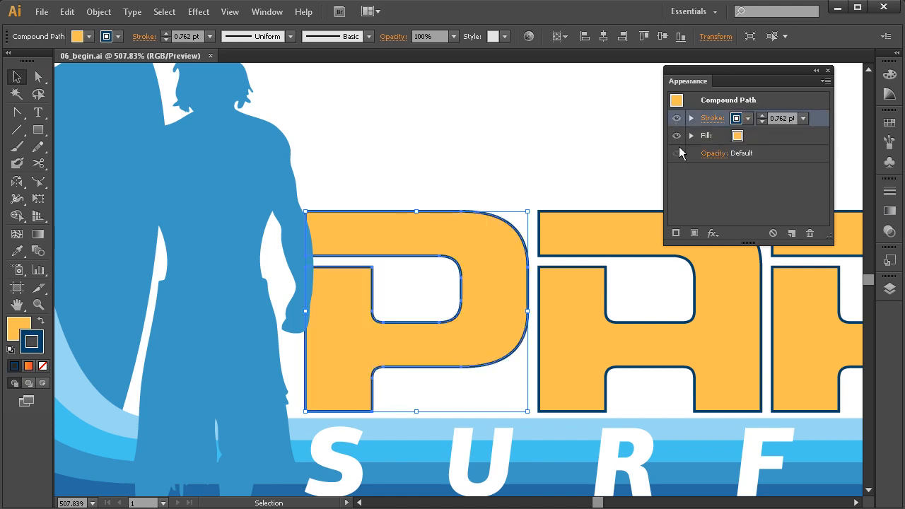
pyautogui.click(677, 118)
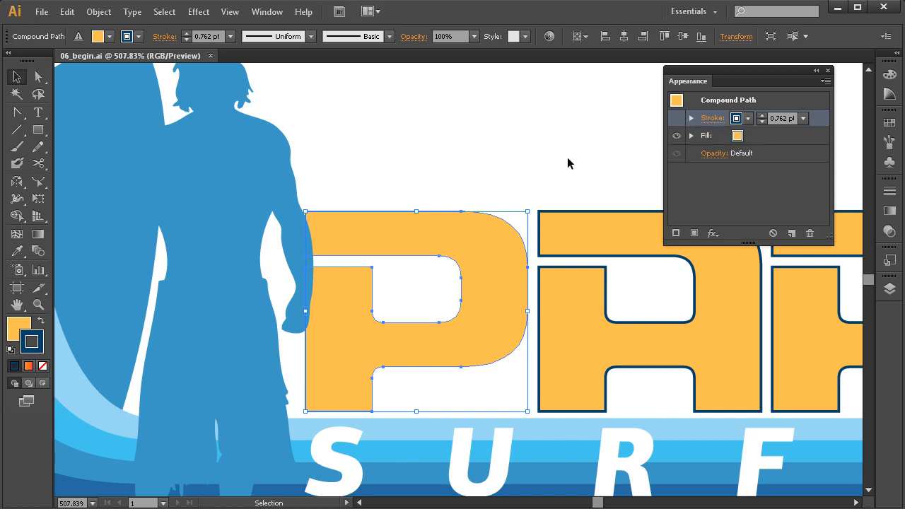
pyautogui.click(555, 179)
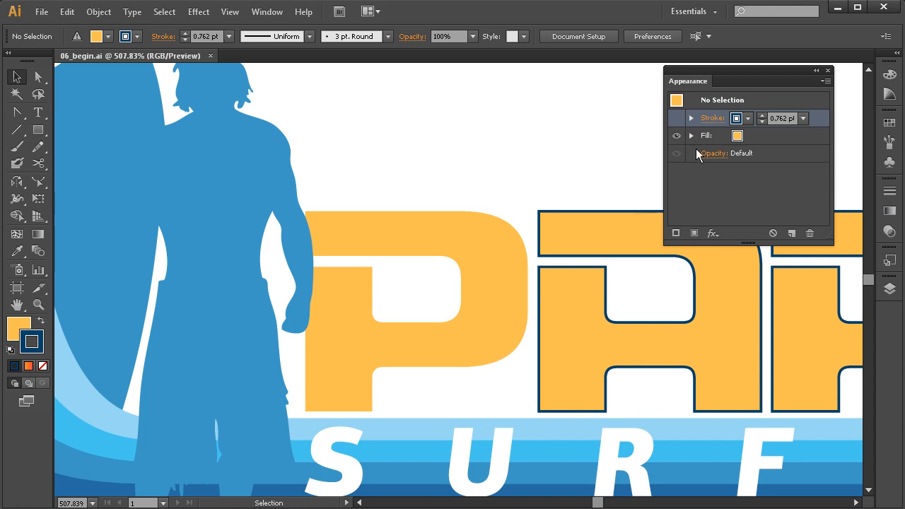
pyautogui.click(495, 244)
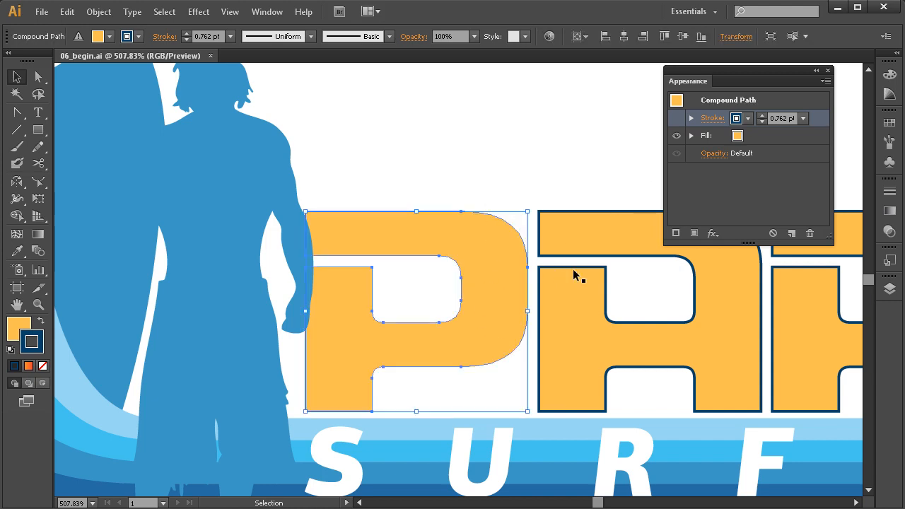
pyautogui.click(676, 118)
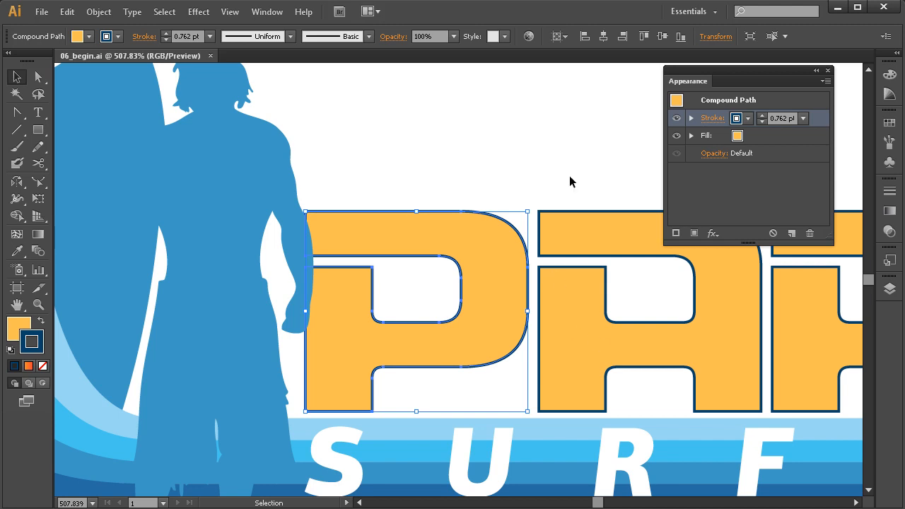
# Select the orange M, the o, the exclamation mark and its dot together in the Mo! Television logo.
pyautogui.moveTo(600, 337); pyautogui.dragTo(535, 323)
pyautogui.keyDown('ctrl'); pyautogui.keyDown('alt'); pyautogui.click(567, 330); pyautogui.keyUp('alt'); pyautogui.keyUp('ctrl')
pyautogui.keyDown('ctrl'); pyautogui.keyDown('alt'); pyautogui.click(572, 330); pyautogui.keyUp('alt'); pyautogui.keyUp('ctrl')
pyautogui.moveTo(596, 294); pyautogui.dragTo(448, 325)
pyautogui.keyDown('ctrl'); pyautogui.keyDown('alt'); pyautogui.click(541, 329); pyautogui.keyUp('alt'); pyautogui.keyUp('ctrl')
pyautogui.keyDown('ctrl'); pyautogui.keyDown('alt'); pyautogui.click(546, 328); pyautogui.keyUp('alt'); pyautogui.keyUp('ctrl')
pyautogui.moveTo(607, 314); pyautogui.dragTo(362, 331)
pyautogui.moveTo(602, 332); pyautogui.dragTo(322, 345)
pyautogui.moveTo(586, 91); pyautogui.dragTo(298, 333)
pyautogui.moveTo(432, 359); pyautogui.dragTo(388, 337)
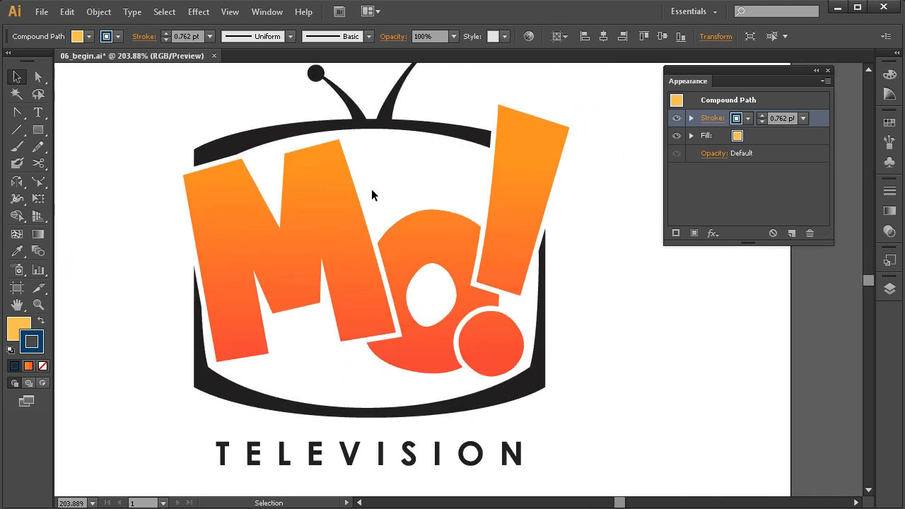
pyautogui.click(350, 222)
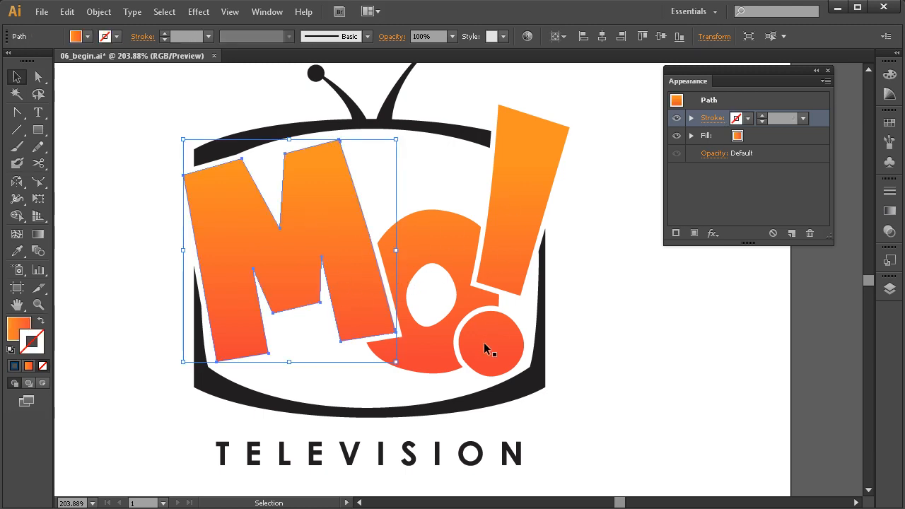
pyautogui.keyDown('shift'); pyautogui.click(438, 238); pyautogui.keyUp('shift')
pyautogui.keyDown('shift'); pyautogui.click(513, 246); pyautogui.keyUp('shift')
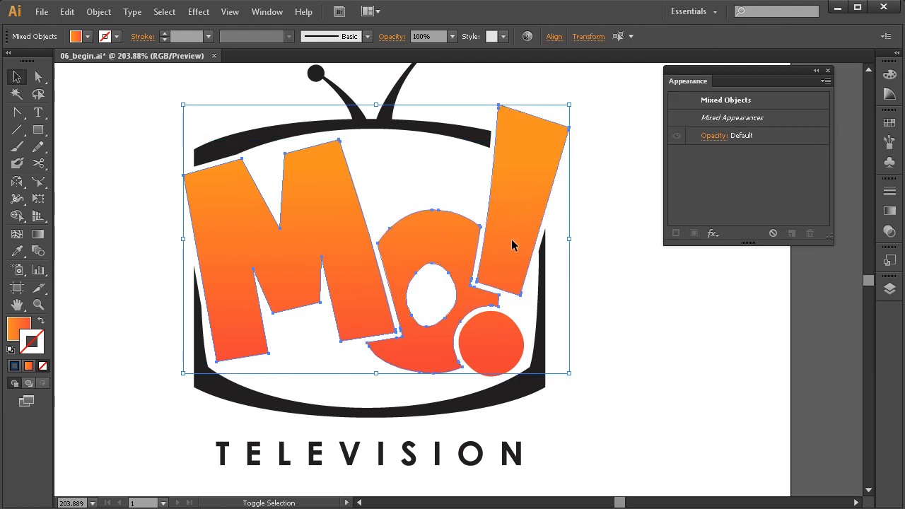
pyautogui.keyDown('shift'); pyautogui.click(505, 332); pyautogui.keyUp('shift')
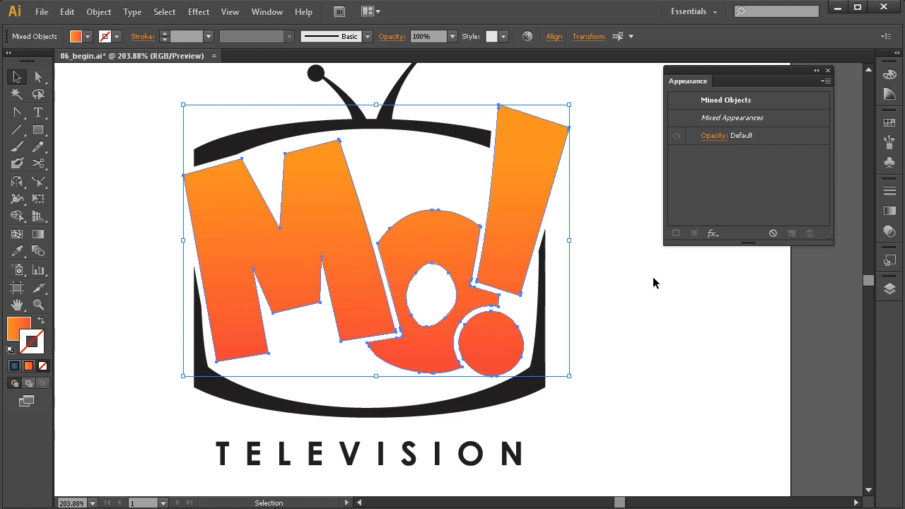
# Apply a Stylize Drop Shadow effect to the selected lettering with Multiply mode, 75% opacity, 7 px offsets and 5 px blur.
pyautogui.click(712, 233)
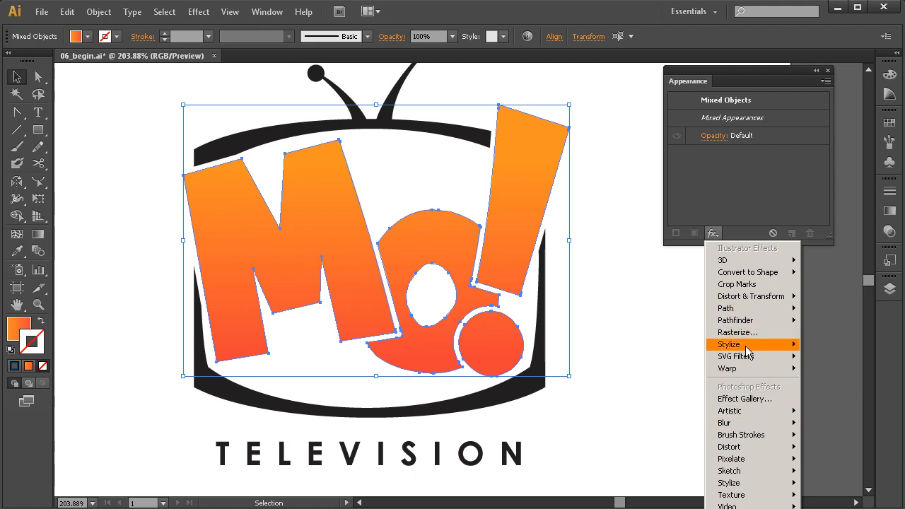
pyautogui.moveTo(742, 358)
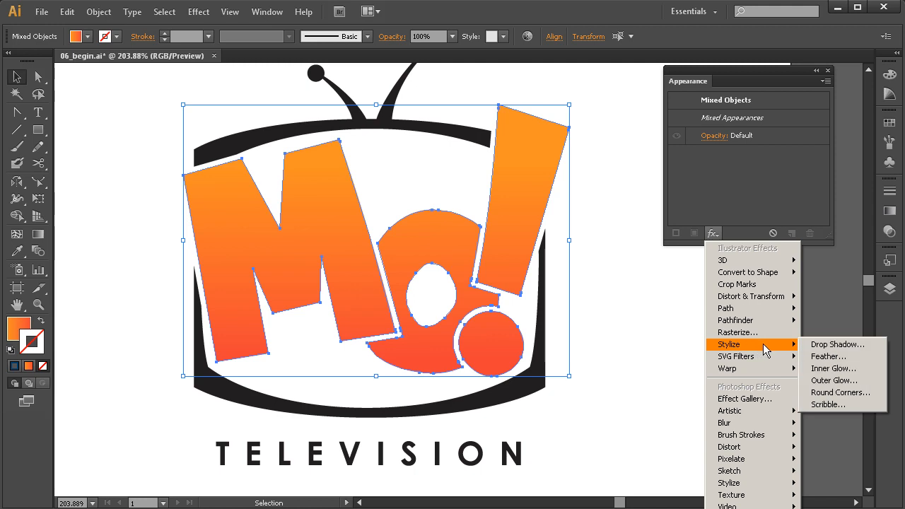
pyautogui.click(828, 345)
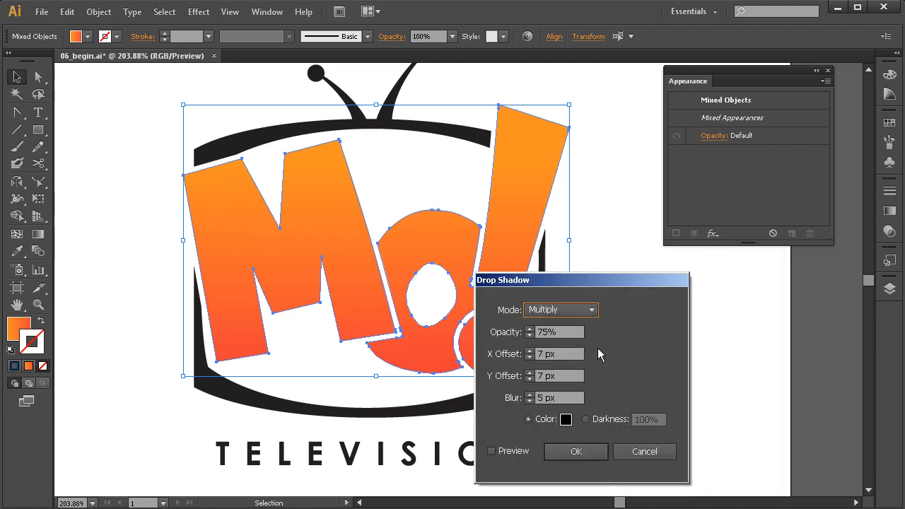
pyautogui.moveTo(595, 281); pyautogui.dragTo(624, 170)
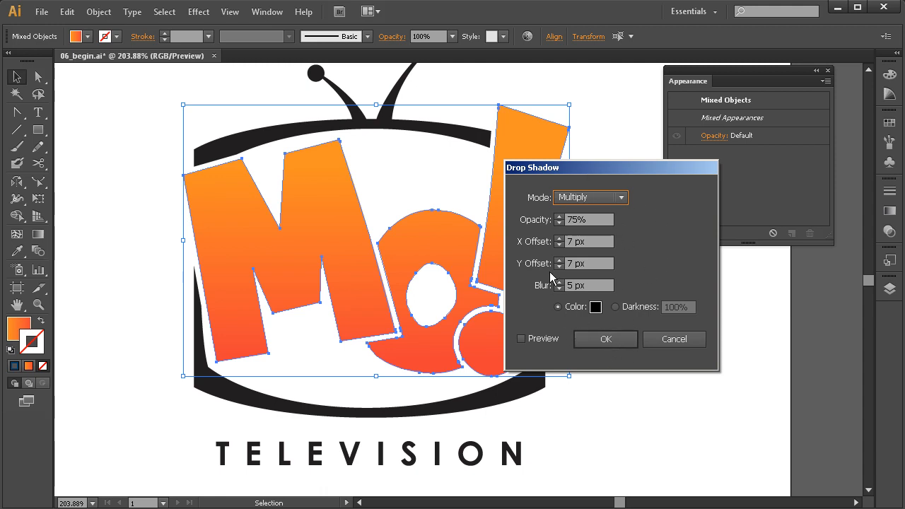
pyautogui.moveTo(611, 169); pyautogui.dragTo(667, 185)
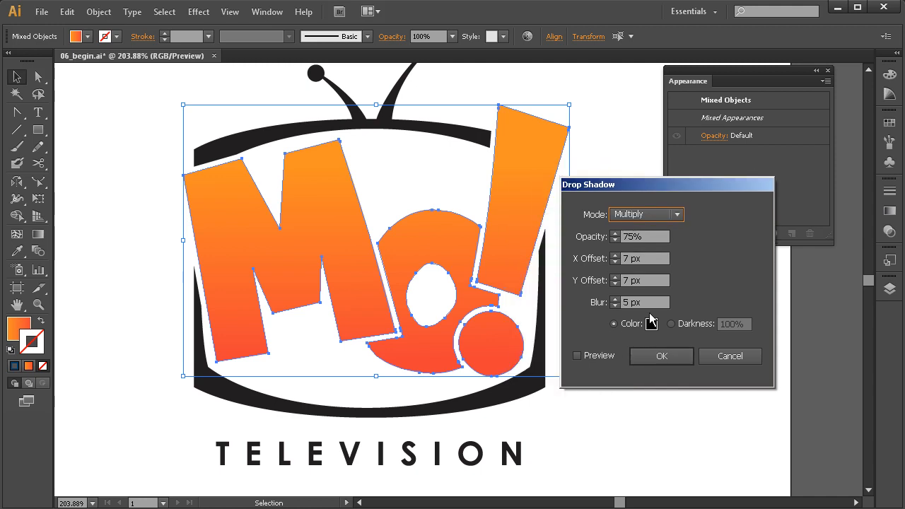
pyautogui.click(642, 354)
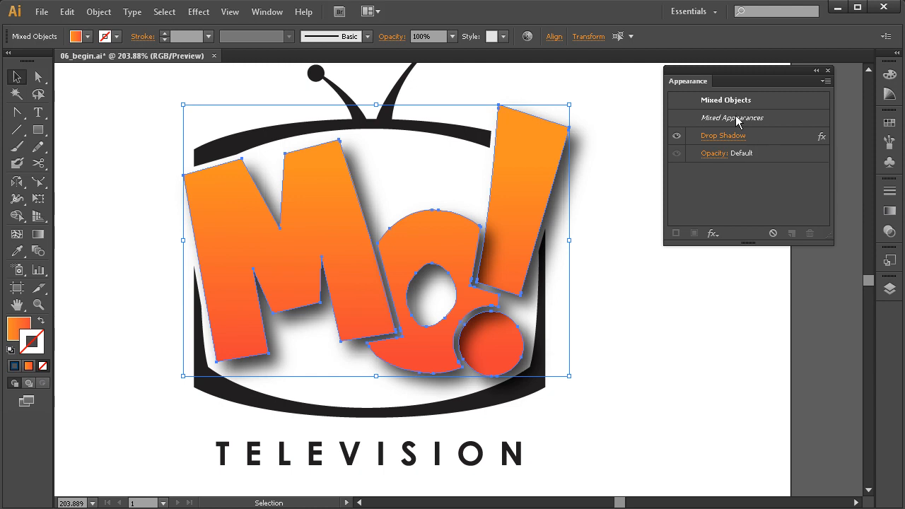
# Select only the exclamation mark's upper shape and inspect the Drop Shadow entry in its appearance attributes.
pyautogui.click(615, 295)
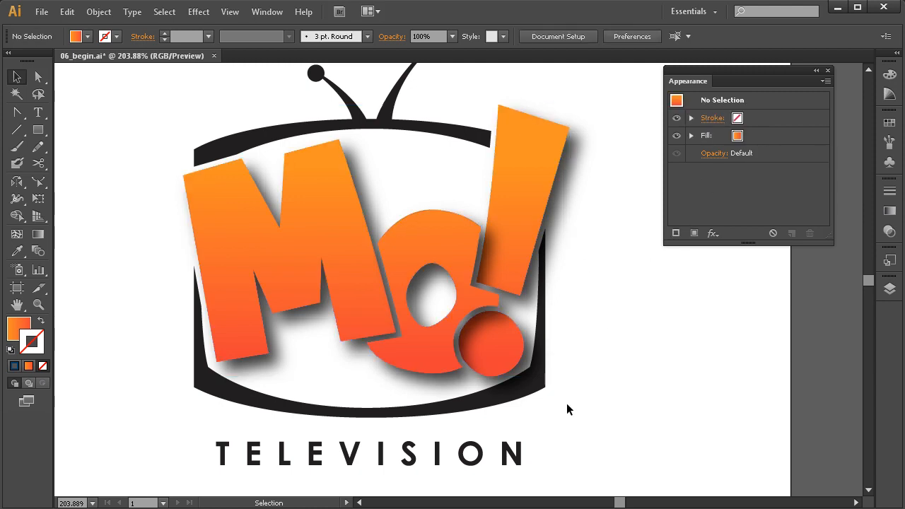
pyautogui.click(550, 153)
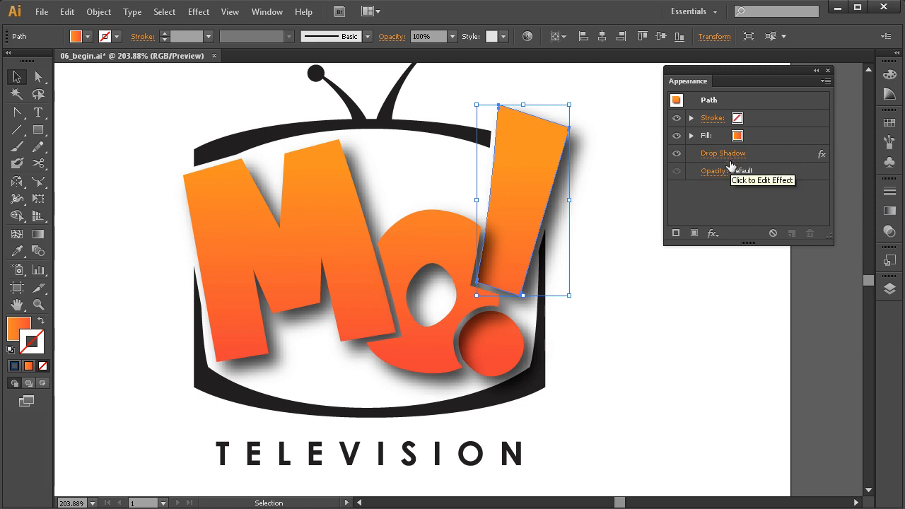
# Hide the Drop Shadow effect on the exclamation mark's upper shape and show it again to compare the appearance.
pyautogui.click(677, 154)
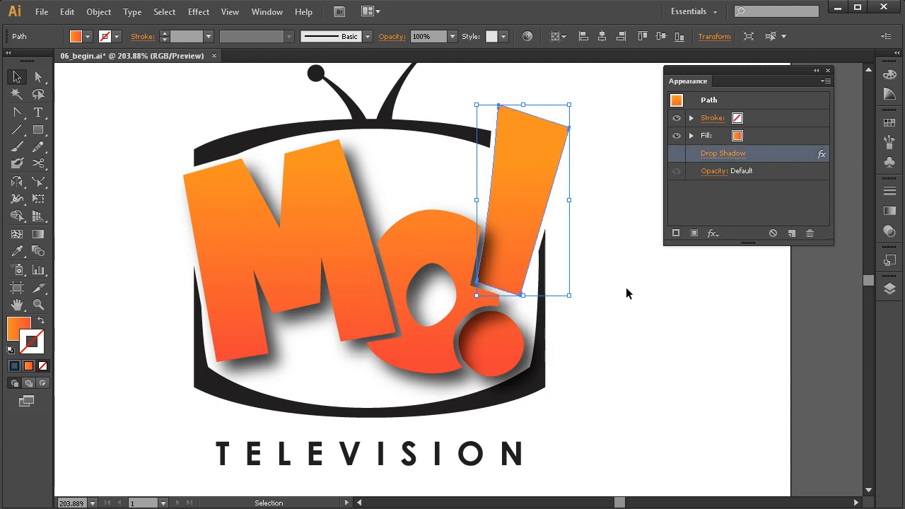
pyautogui.click(676, 153)
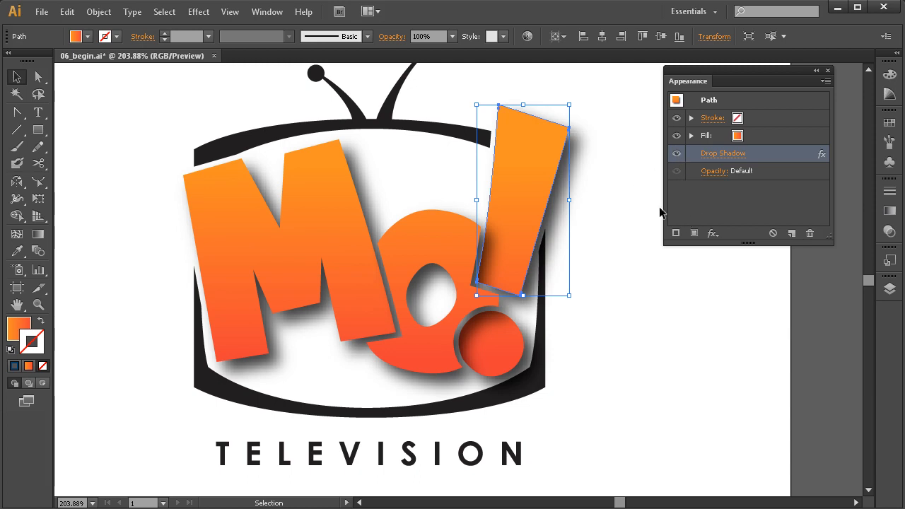
# Edit the exclamation mark's Drop Shadow to 4 px X and Y offsets and 3 px blur, and deselect the shape.
pyautogui.click(716, 155)
pyautogui.moveTo(685, 183); pyautogui.dragTo(700, 190)
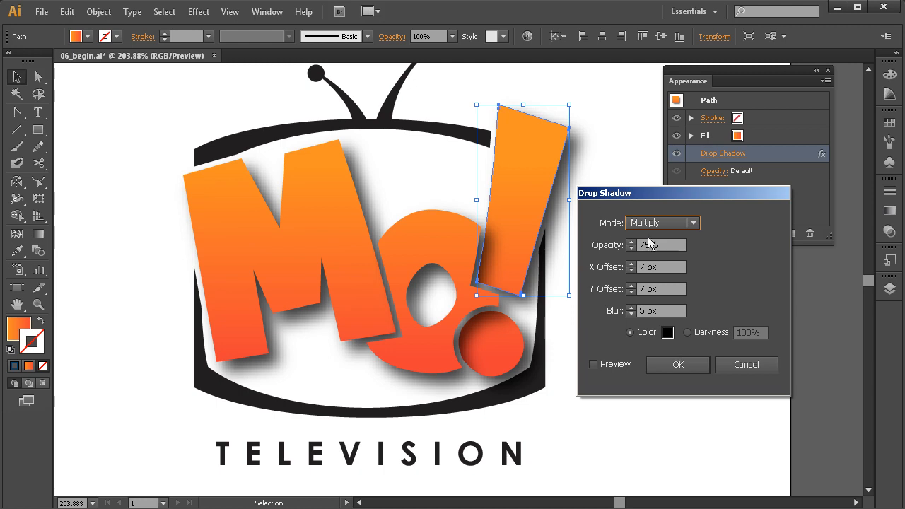
pyautogui.click(630, 270)
pyautogui.click(630, 270)
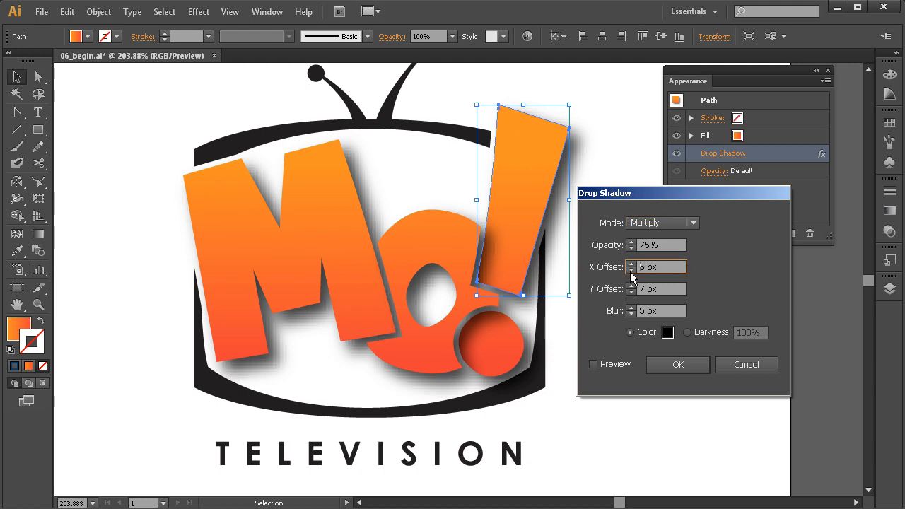
pyautogui.click(630, 292)
pyautogui.click(630, 291)
pyautogui.click(630, 292)
pyautogui.click(629, 314)
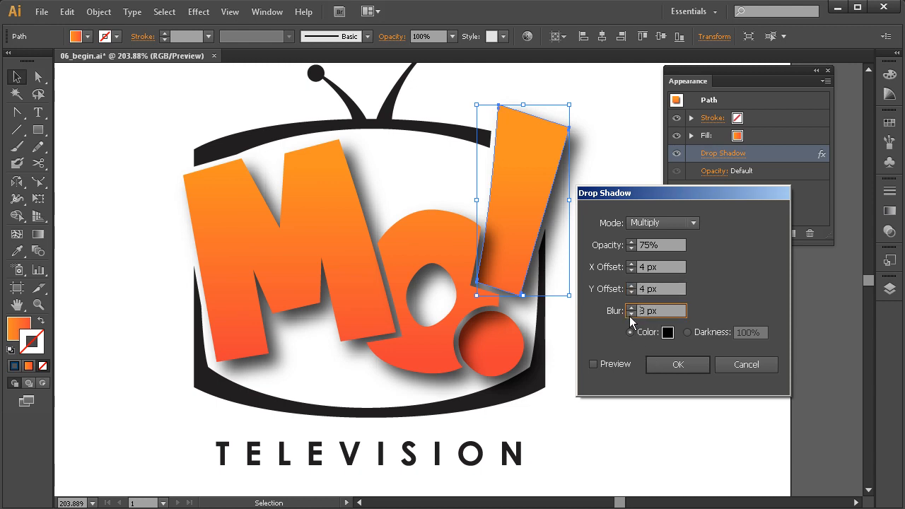
pyautogui.click(669, 362)
pyautogui.click(627, 236)
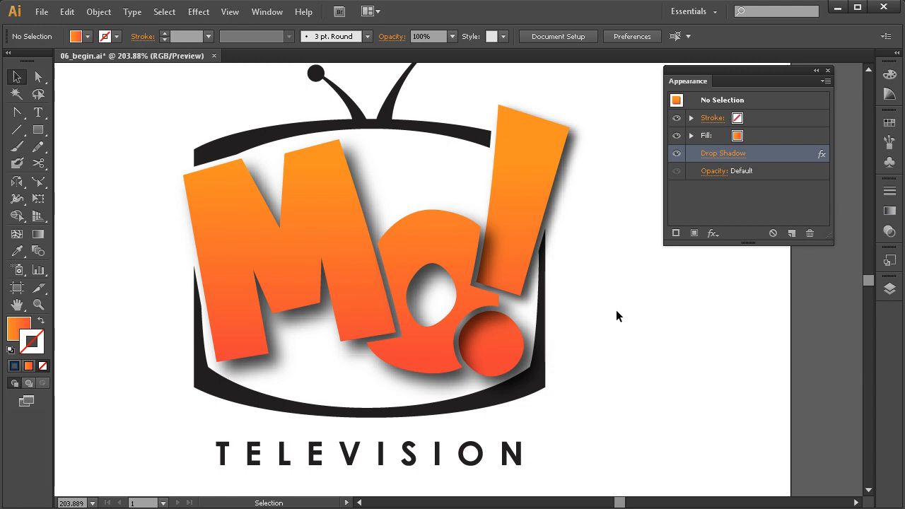
# Move the exclamation mark's upper shape over the o and back to its original place, and bring the Appearance panel closer to the artwork.
pyautogui.hotkey('ctrl', 'z')
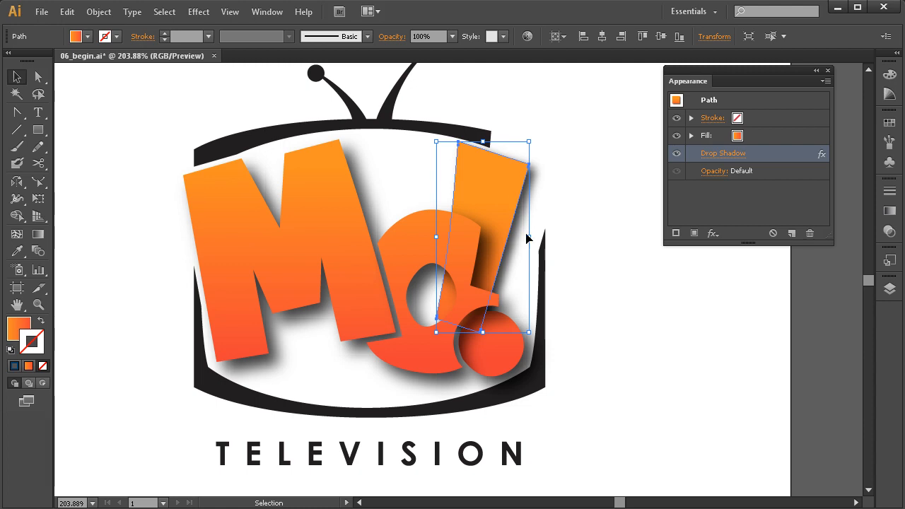
pyautogui.moveTo(533, 241); pyautogui.dragTo(572, 204)
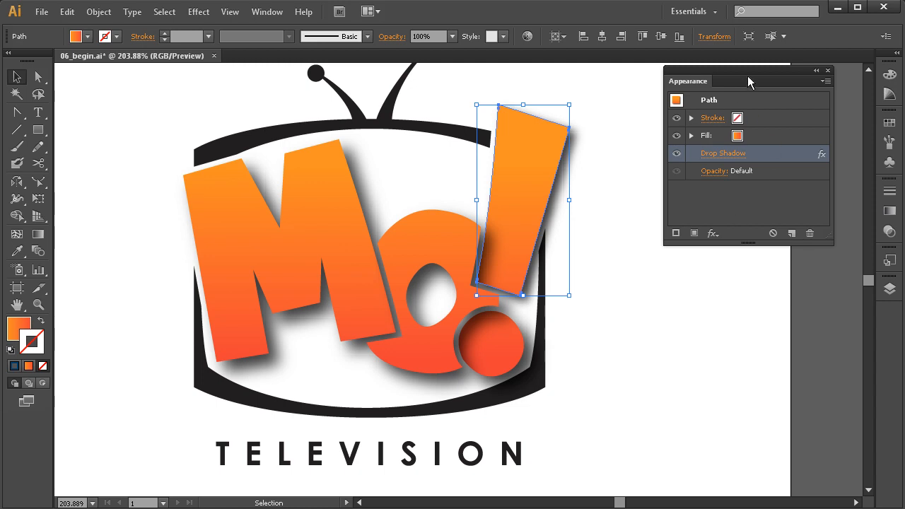
pyautogui.moveTo(751, 72); pyautogui.dragTo(720, 124)
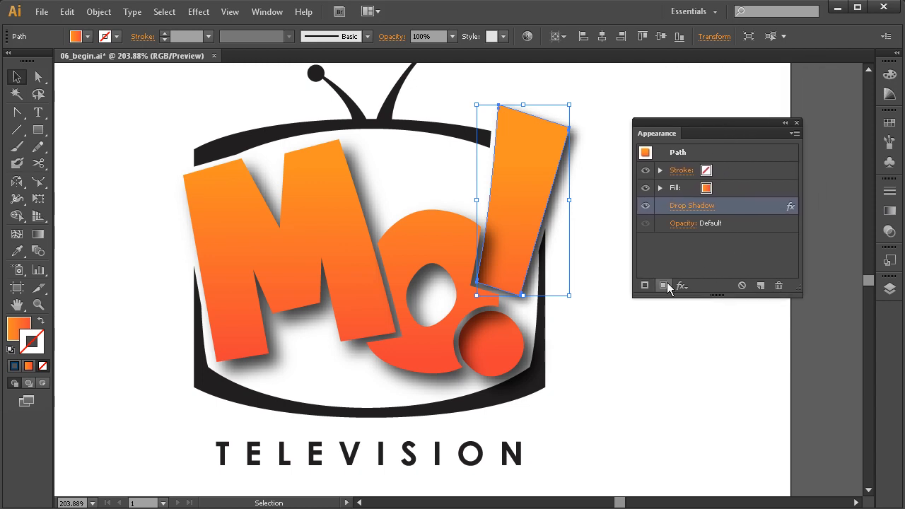